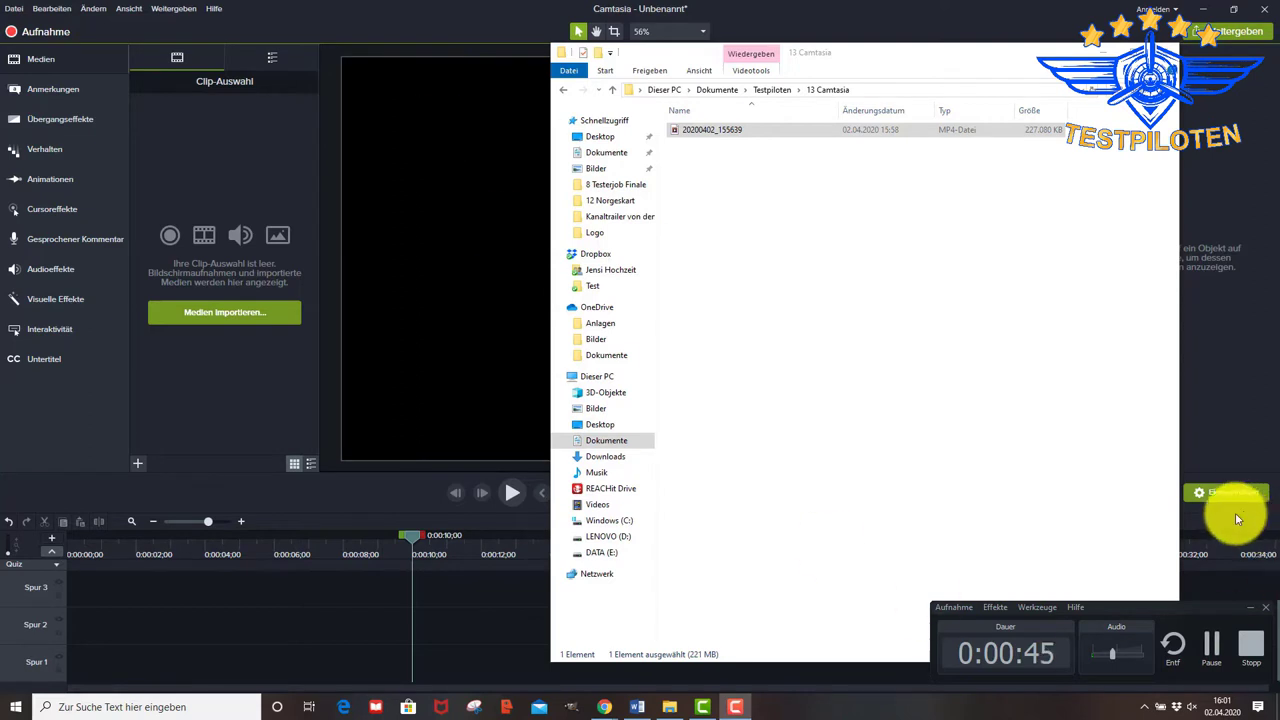
Import the video file 20200402_155639 from the 13 Camtasia folder into the project's clip selection
{"action": "left_click", "coordinate": [1249, 617]}
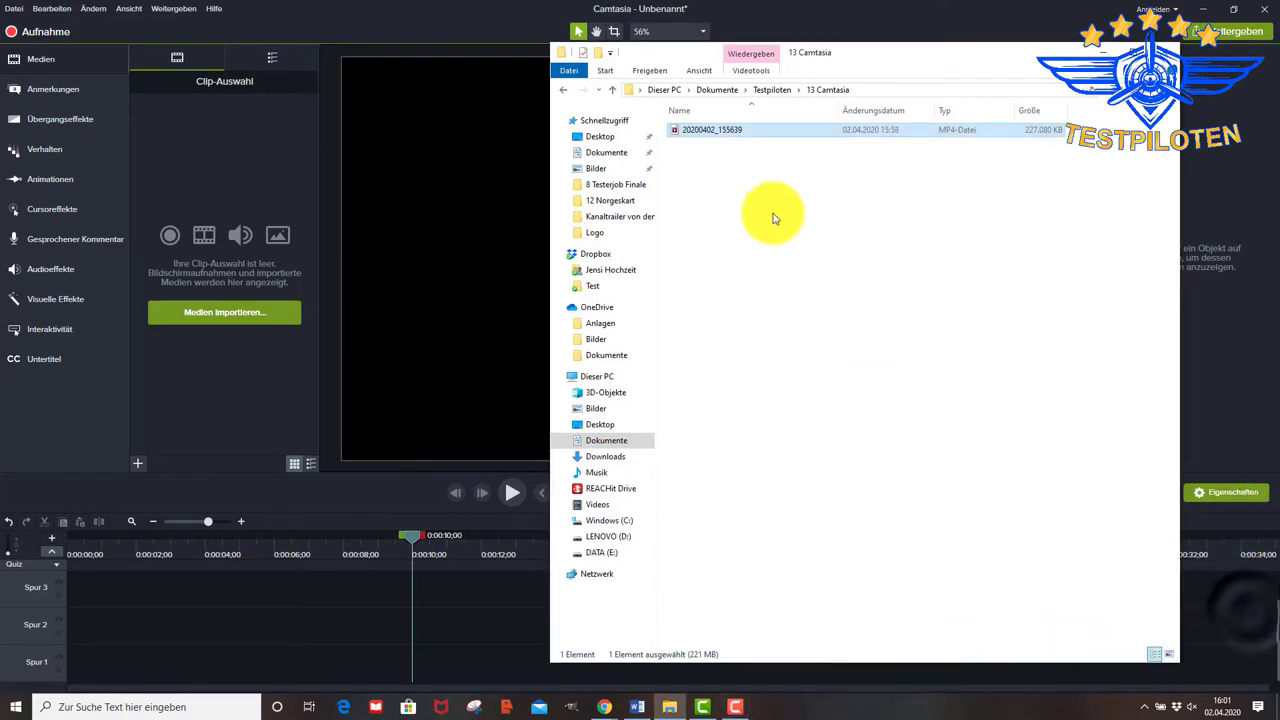
{"action": "left_click_drag", "start_coordinate": [706, 142], "coordinate": [717, 135]}
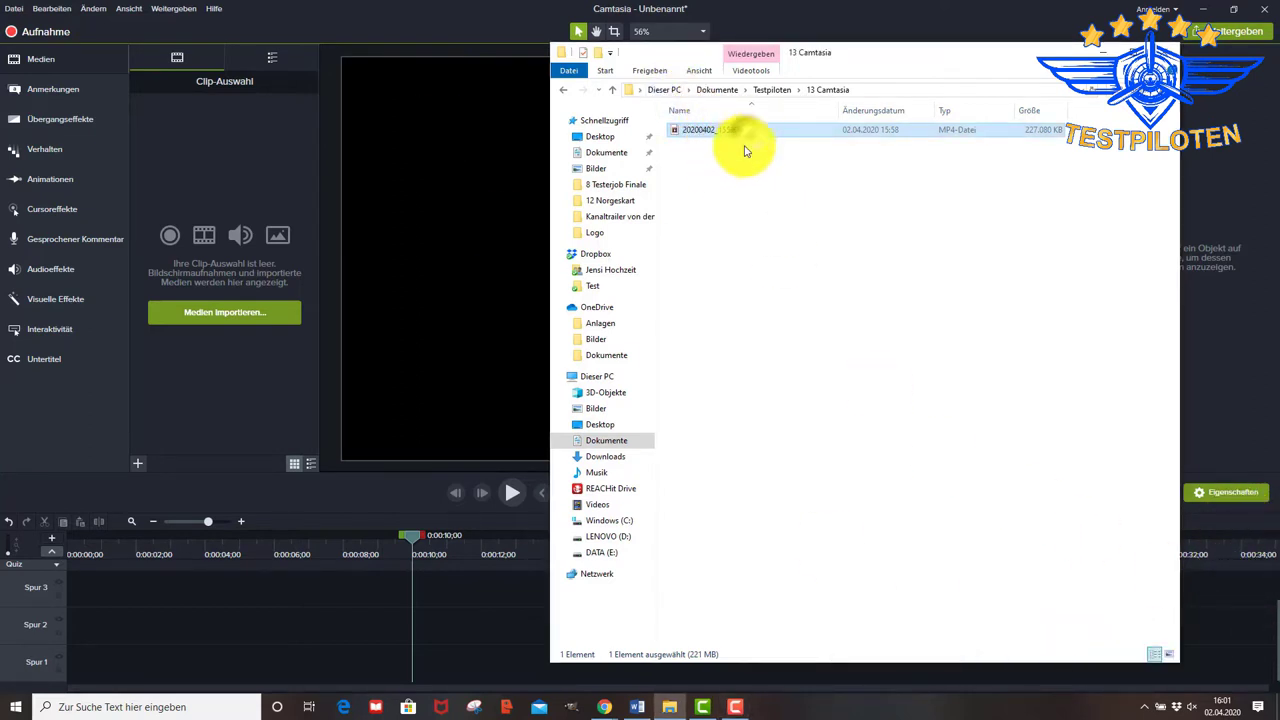
{"action": "left_click_drag", "start_coordinate": [740, 177], "coordinate": [262, 160]}
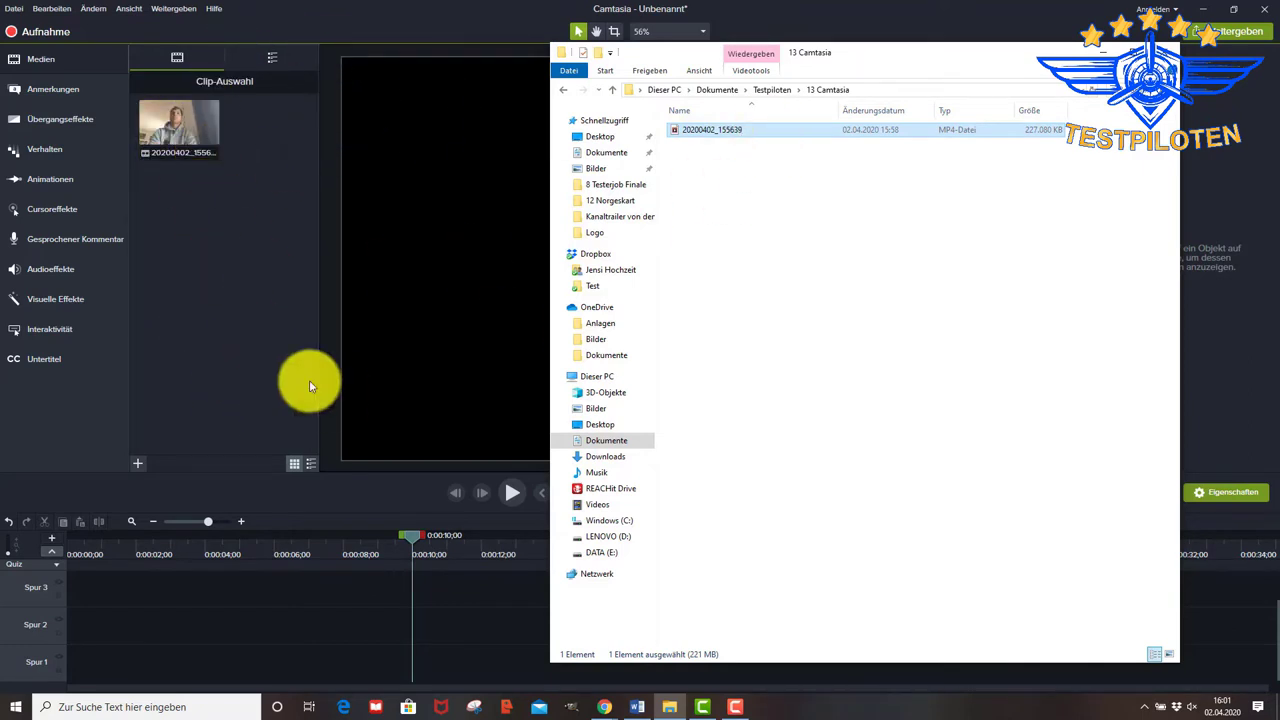
{"action": "left_click_drag", "start_coordinate": [266, 186], "coordinate": [189, 243]}
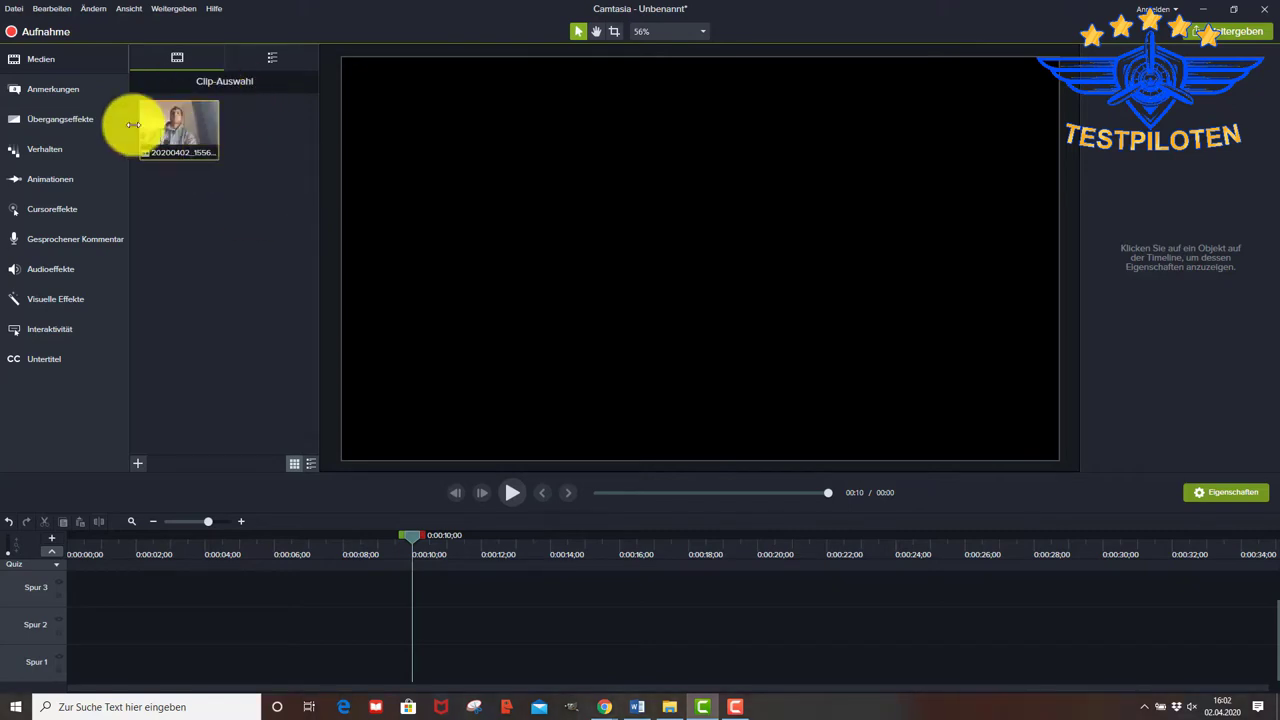
Place the clip 20200402_155639 on Spur 1 at the very start of the timeline and return the playhead to 0:00:00;00
{"action": "left_click_drag", "start_coordinate": [185, 130], "coordinate": [115, 664]}
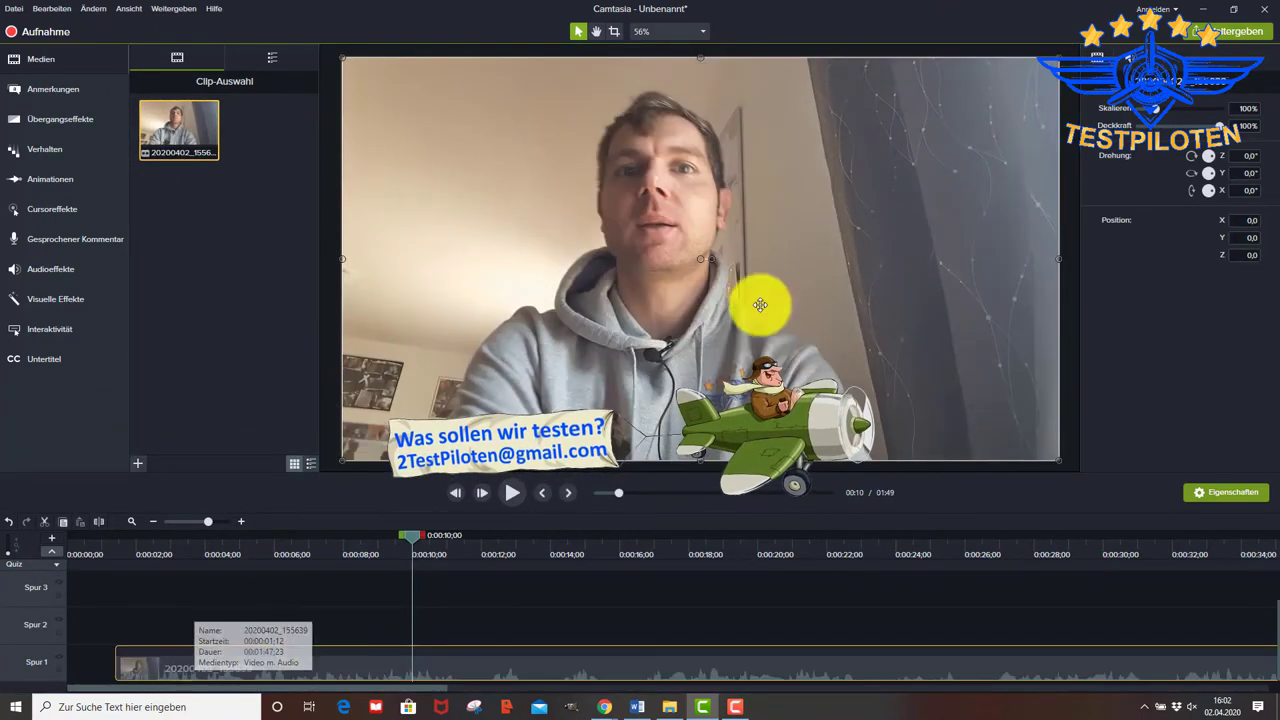
{"action": "left_click_drag", "start_coordinate": [309, 674], "coordinate": [250, 672]}
{"action": "left_click_drag", "start_coordinate": [420, 534], "coordinate": [0, 550]}
{"action": "left_click", "coordinate": [240, 200]}
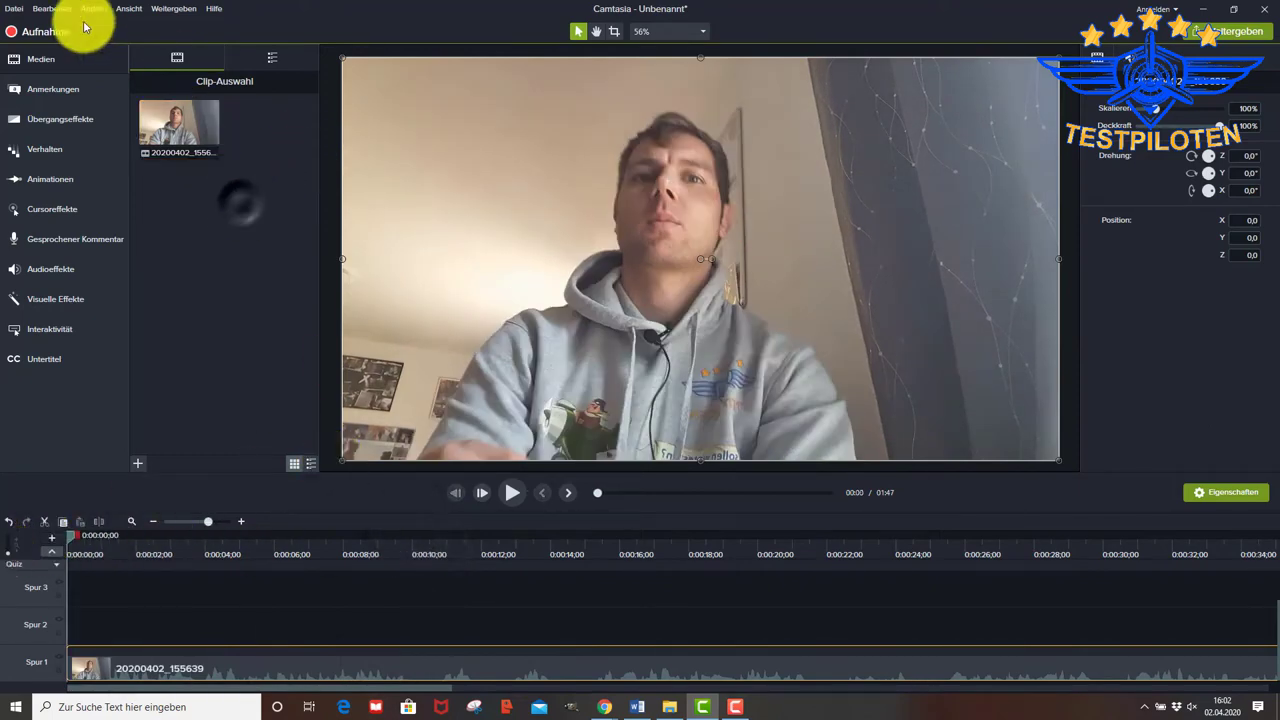
{"action": "left_click", "coordinate": [273, 63]}
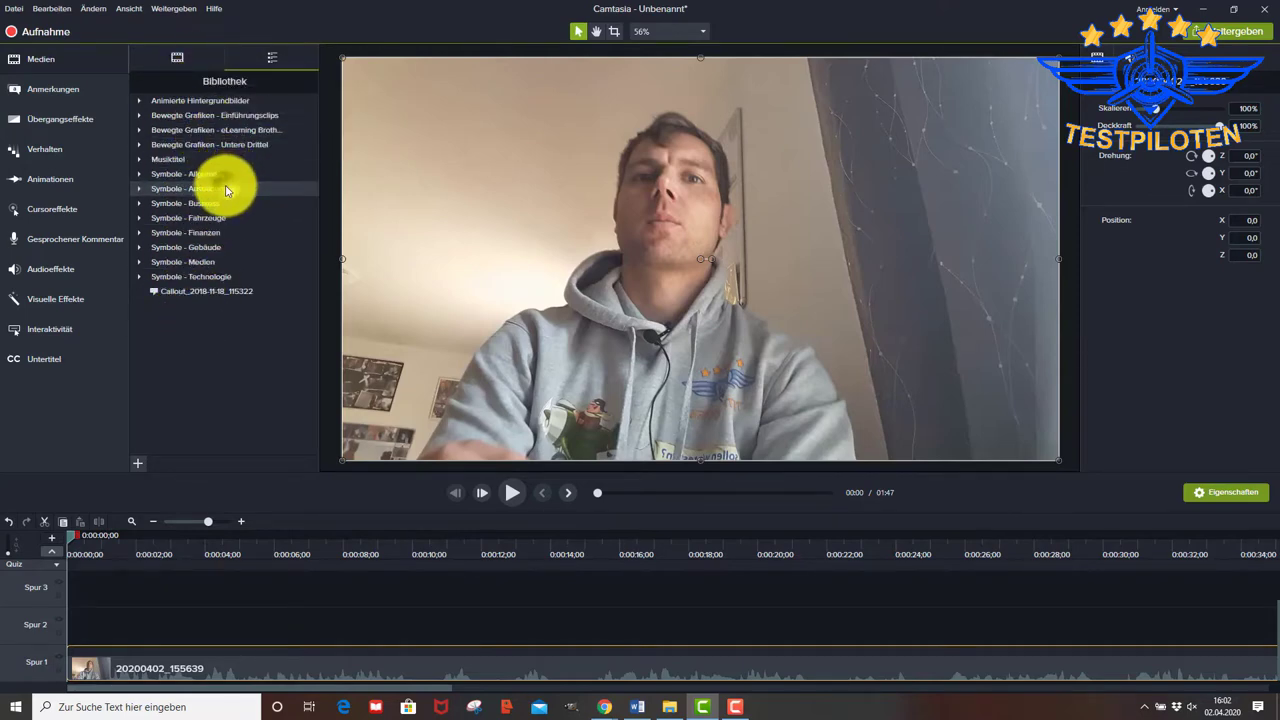
{"action": "left_click", "coordinate": [175, 57]}
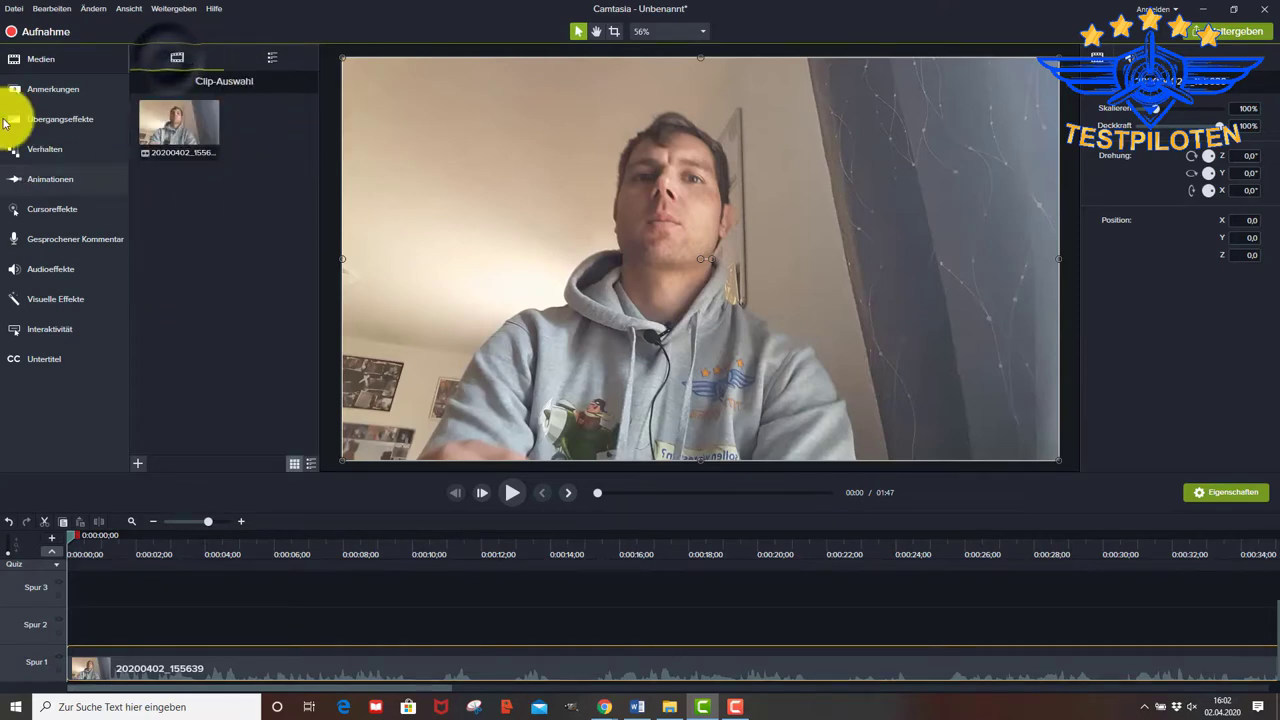
Add the red speech-bubble callout beside the man's head, change its text to "Hallo" and briefly play it back
{"action": "left_click", "coordinate": [78, 95]}
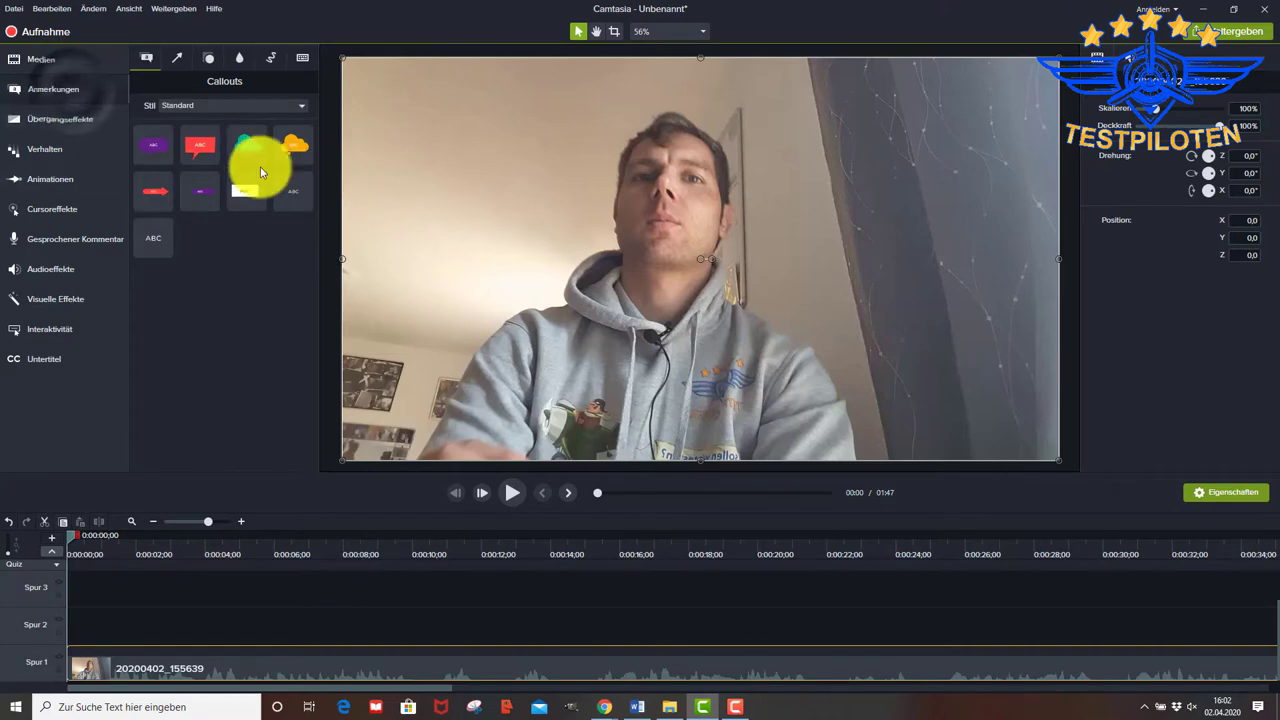
{"action": "left_click_drag", "start_coordinate": [195, 142], "coordinate": [841, 123]}
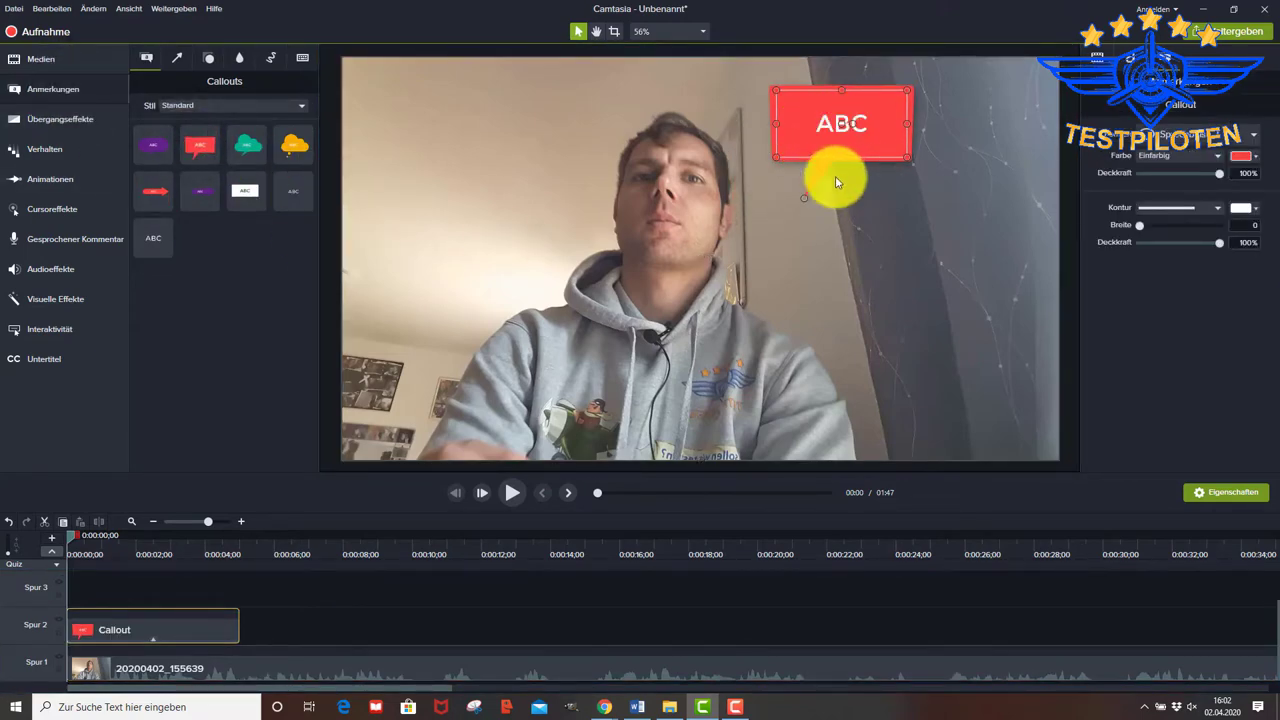
{"action": "double_click", "coordinate": [824, 129]}
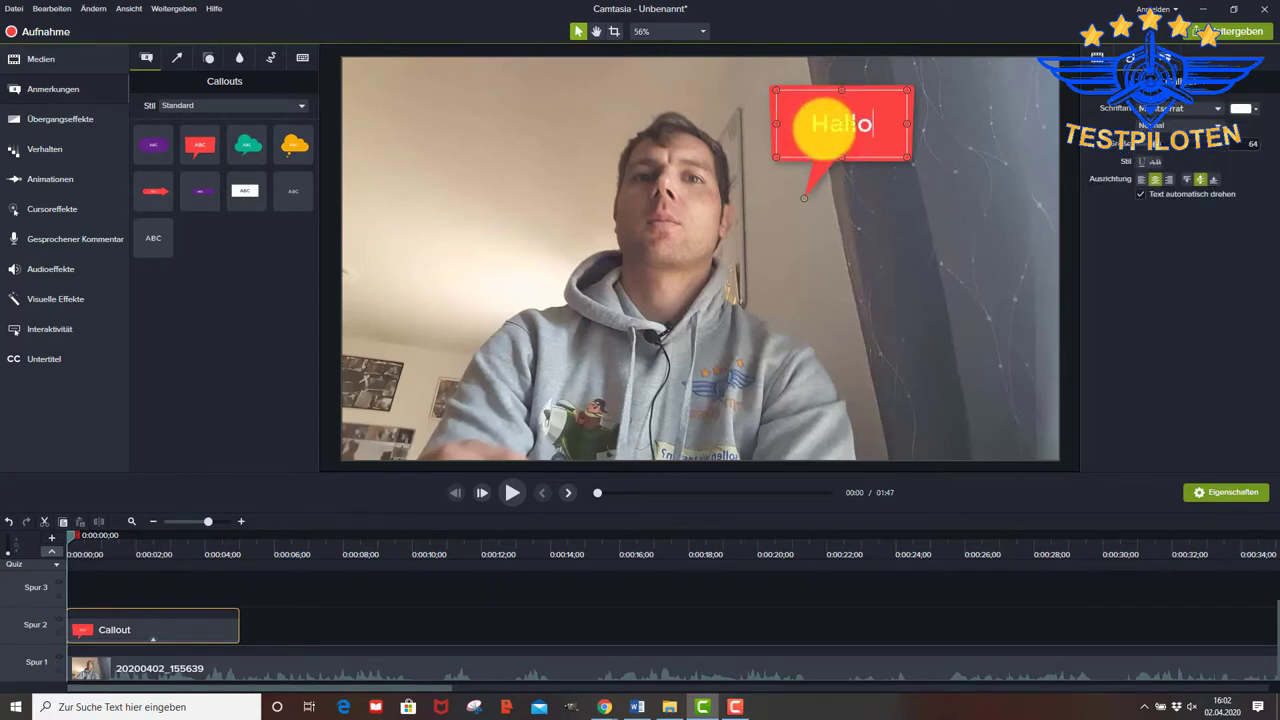
{"action": "left_click", "coordinate": [933, 219]}
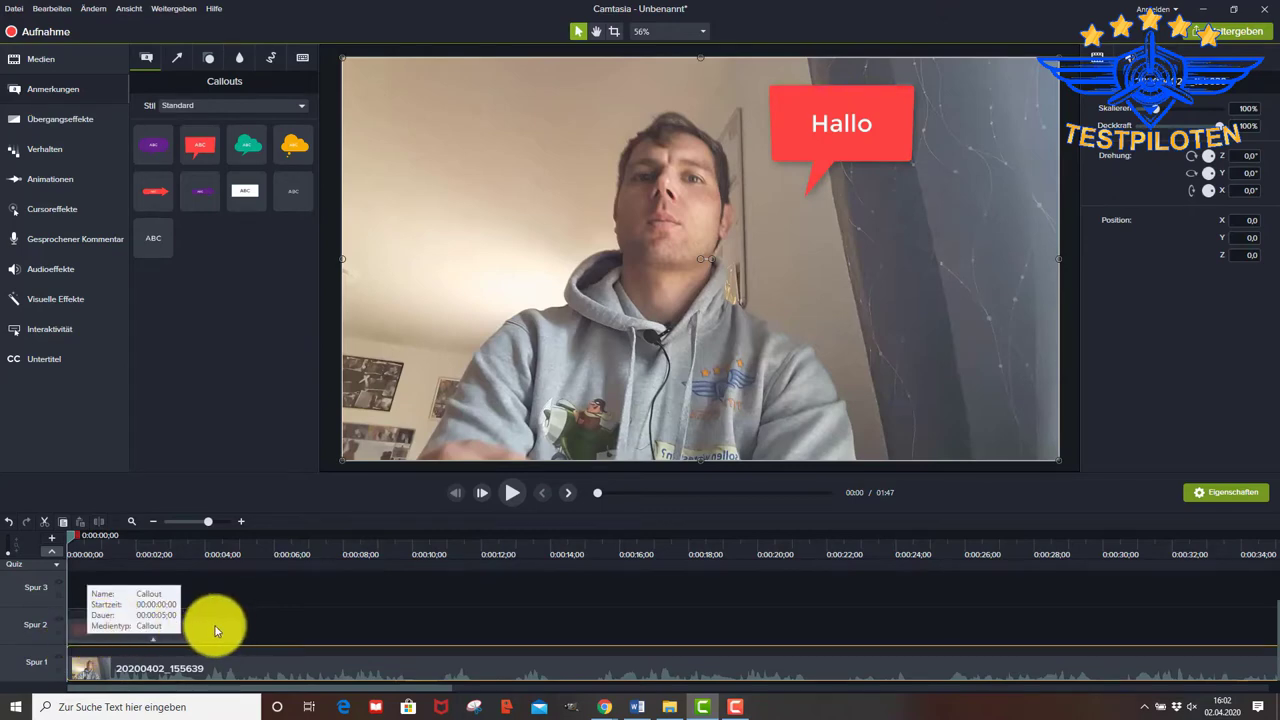
{"action": "left_click_drag", "start_coordinate": [215, 630], "coordinate": [159, 636]}
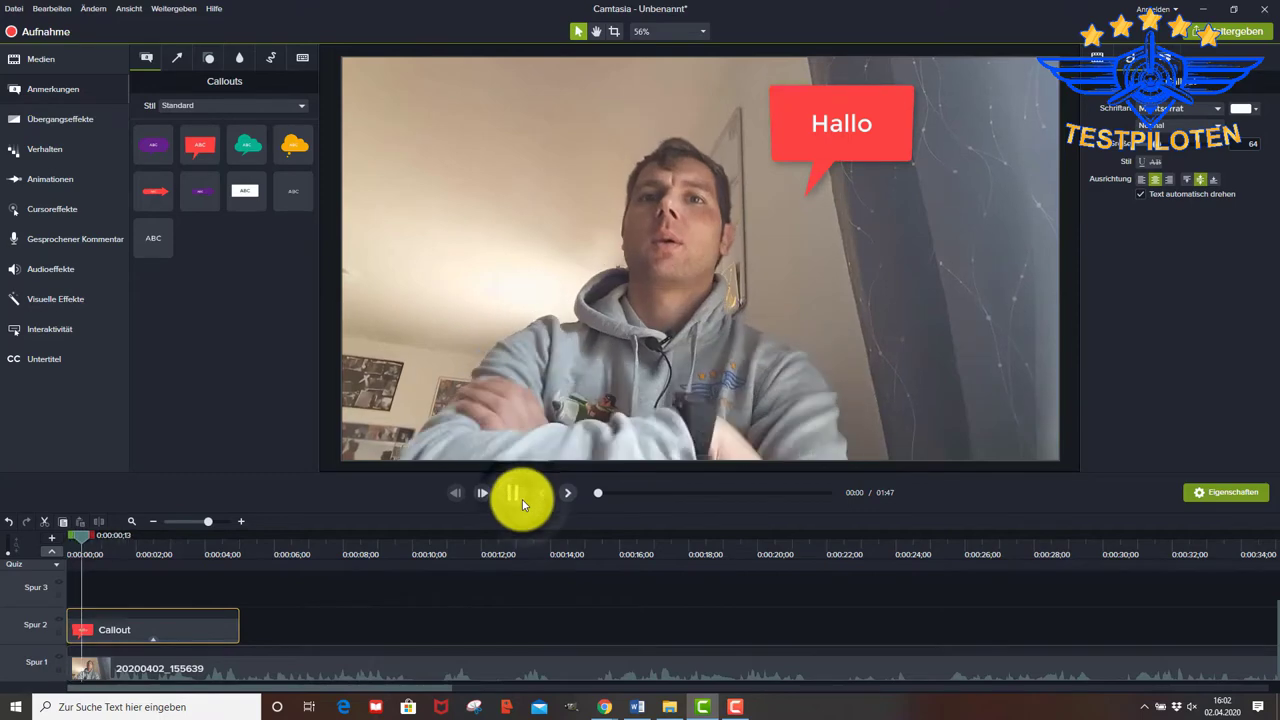
{"action": "left_click", "coordinate": [515, 493]}
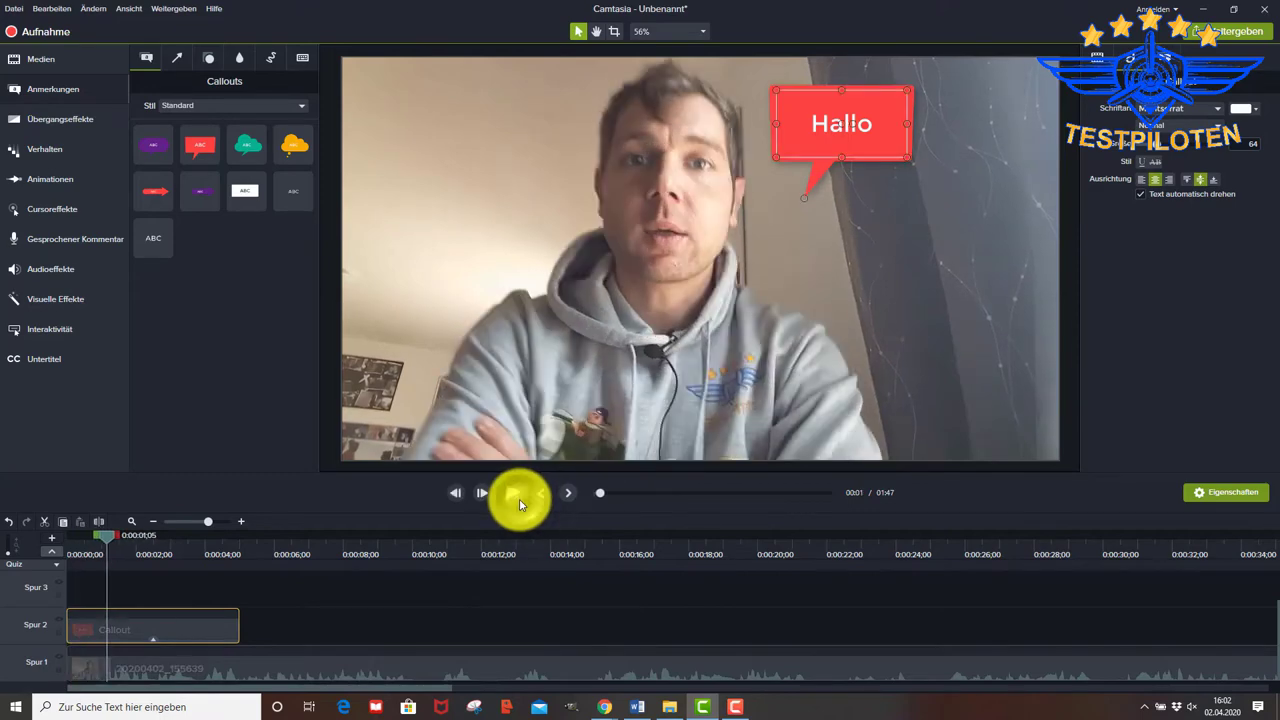
Show callouts of all styles and look through the available callouts, arrows, lines and shapes
{"action": "left_click", "coordinate": [246, 107]}
{"action": "left_click", "coordinate": [235, 117]}
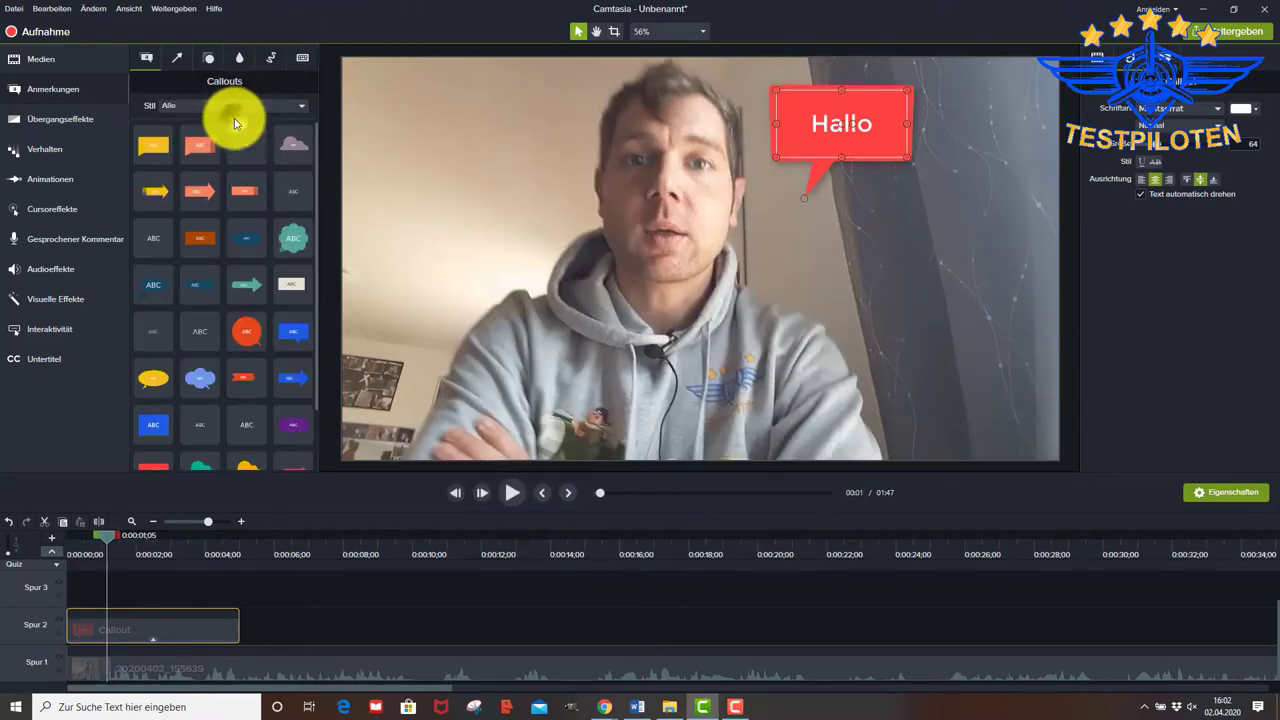
{"action": "scroll", "coordinate": [214, 324], "scroll_direction": "down", "scroll_amount": 2}
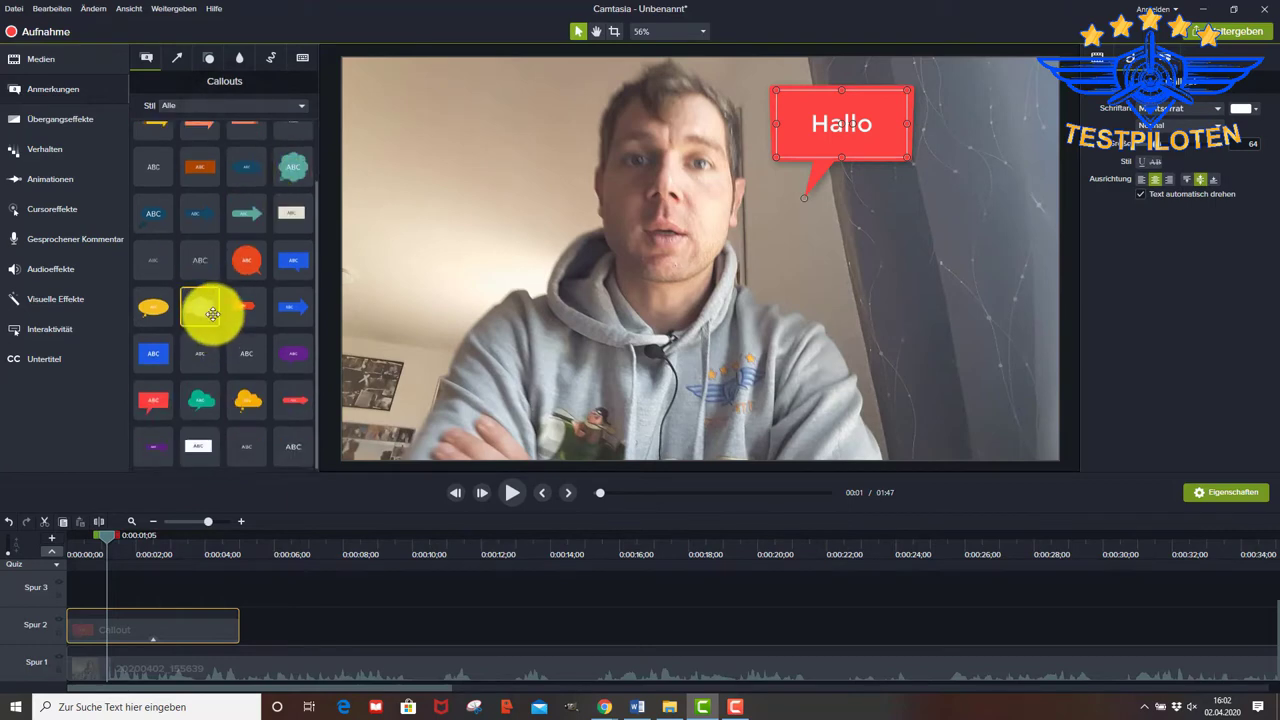
{"action": "left_click", "coordinate": [177, 57]}
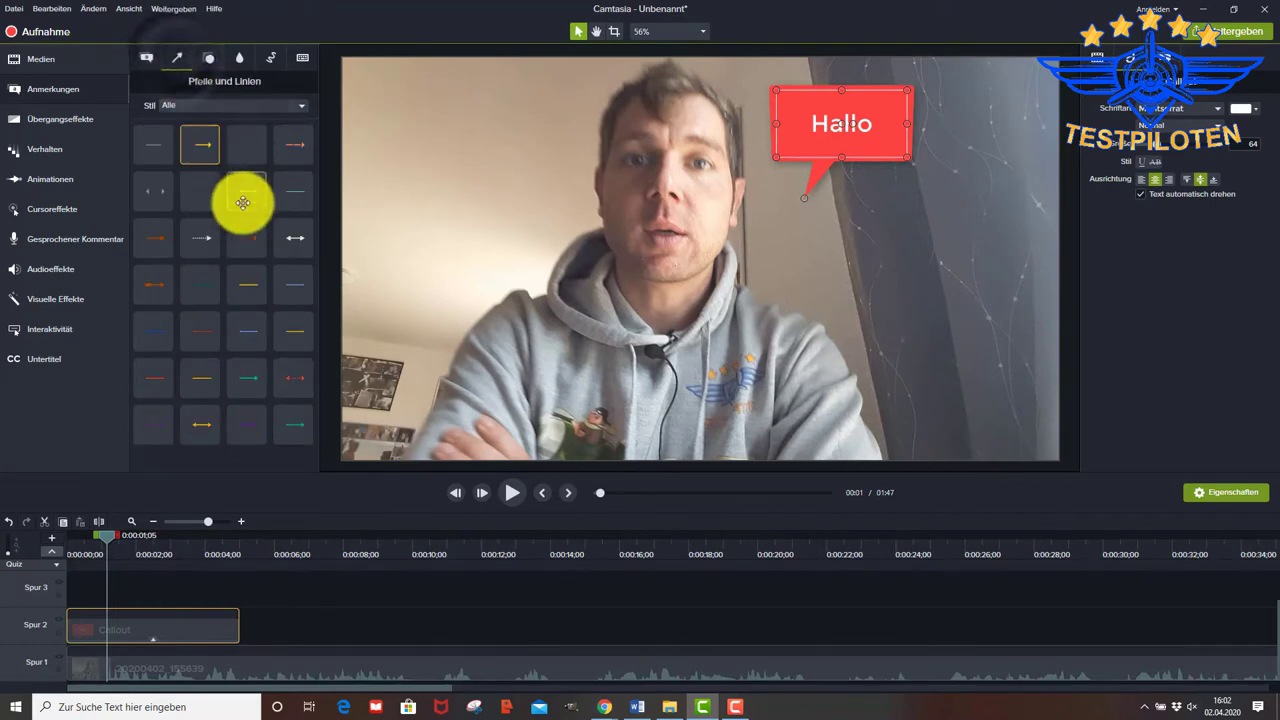
{"action": "left_click", "coordinate": [213, 60]}
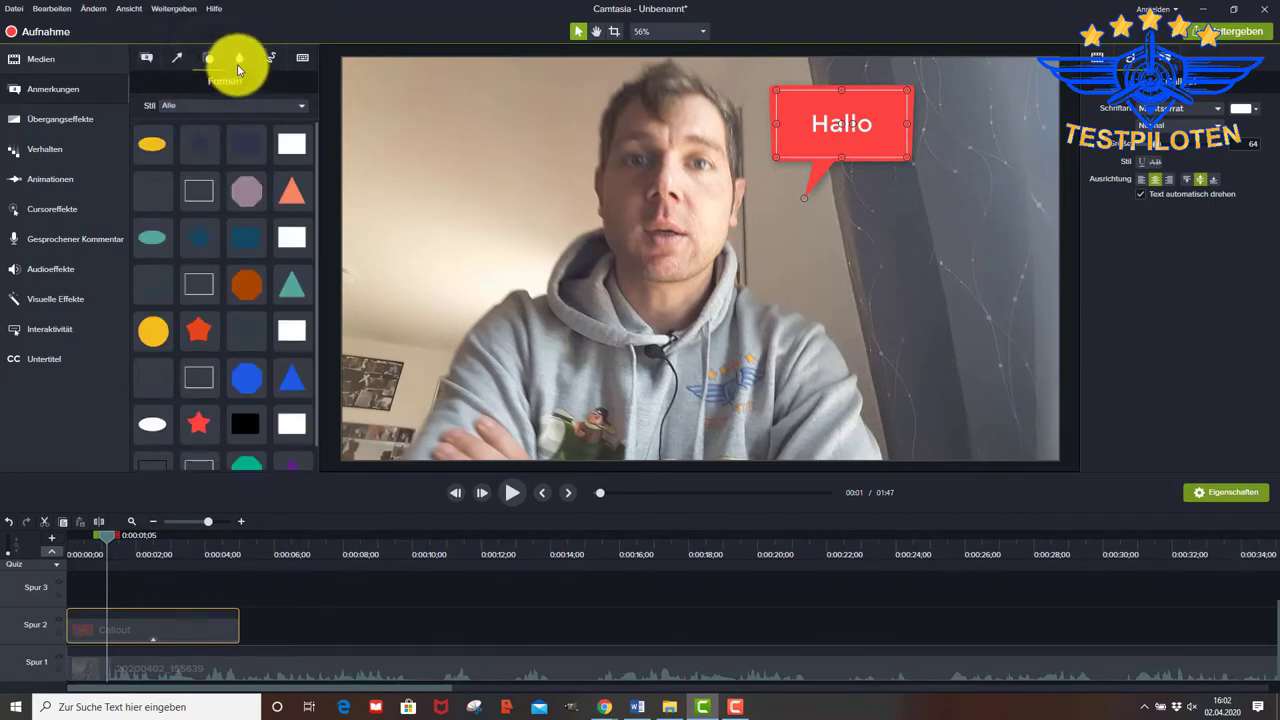
Place a Verpixeln effect over the hoodie's chest area and add a spotlight highlight to the video
{"action": "left_click", "coordinate": [241, 58]}
{"action": "mouse_move", "coordinate": [158, 162]}
{"action": "left_mouse_down"}
{"action": "mouse_move", "coordinate": [551, 200]}
{"action": "mouse_move", "coordinate": [651, 266]}
{"action": "mouse_move", "coordinate": [715, 365]}
{"action": "mouse_move", "coordinate": [837, 363]}
{"action": "mouse_move", "coordinate": [668, 386]}
{"action": "left_mouse_up"}
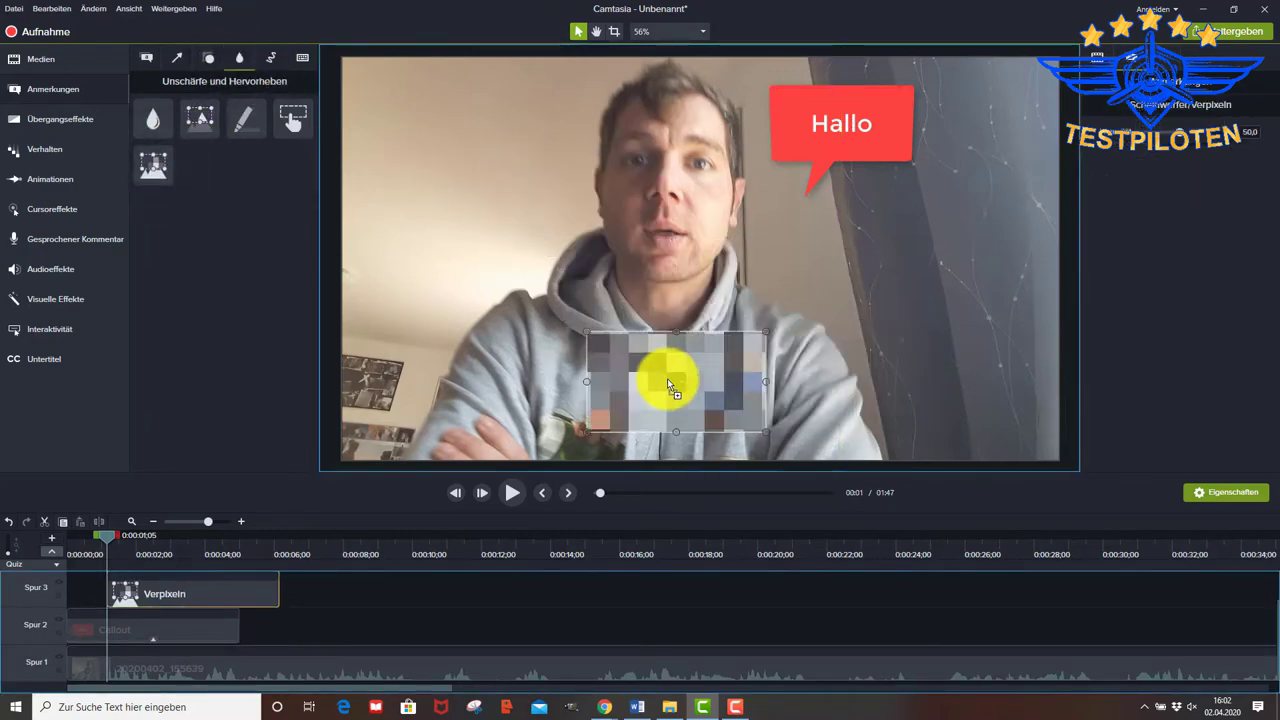
{"action": "mouse_move", "coordinate": [196, 120]}
{"action": "left_mouse_down"}
{"action": "mouse_move", "coordinate": [654, 246]}
{"action": "mouse_move", "coordinate": [831, 137]}
{"action": "mouse_move", "coordinate": [808, 166]}
{"action": "mouse_move", "coordinate": [762, 168]}
{"action": "left_mouse_up"}
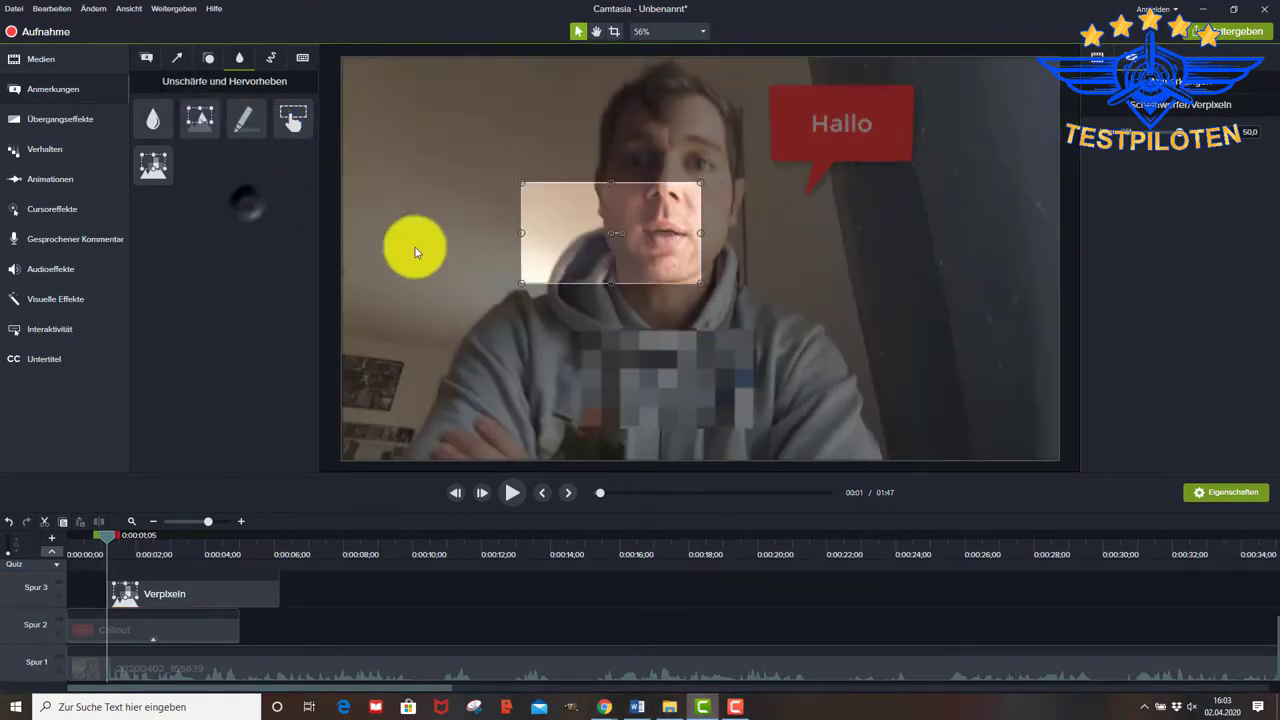
Delete the pixelation, the "Hallo" callout and the spotlight from the timeline
{"action": "left_click", "coordinate": [166, 590]}
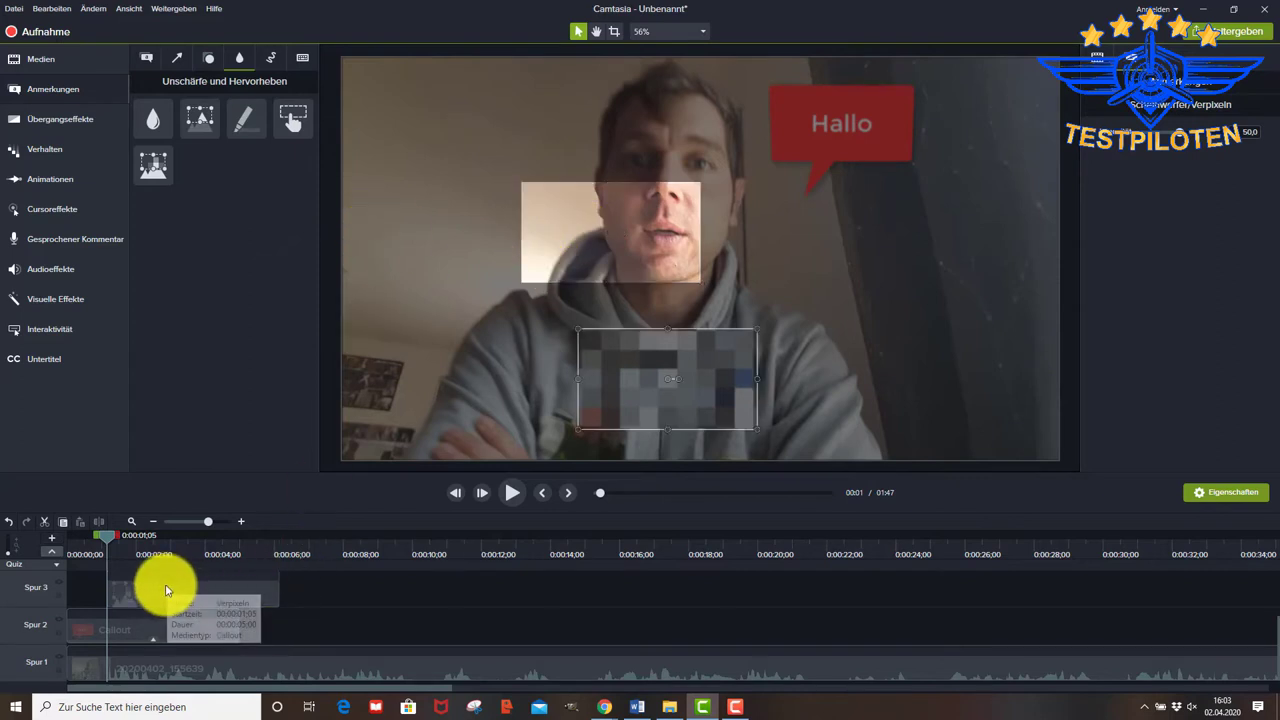
{"action": "key", "text": "Delete"}
{"action": "key", "text": "Delete"}
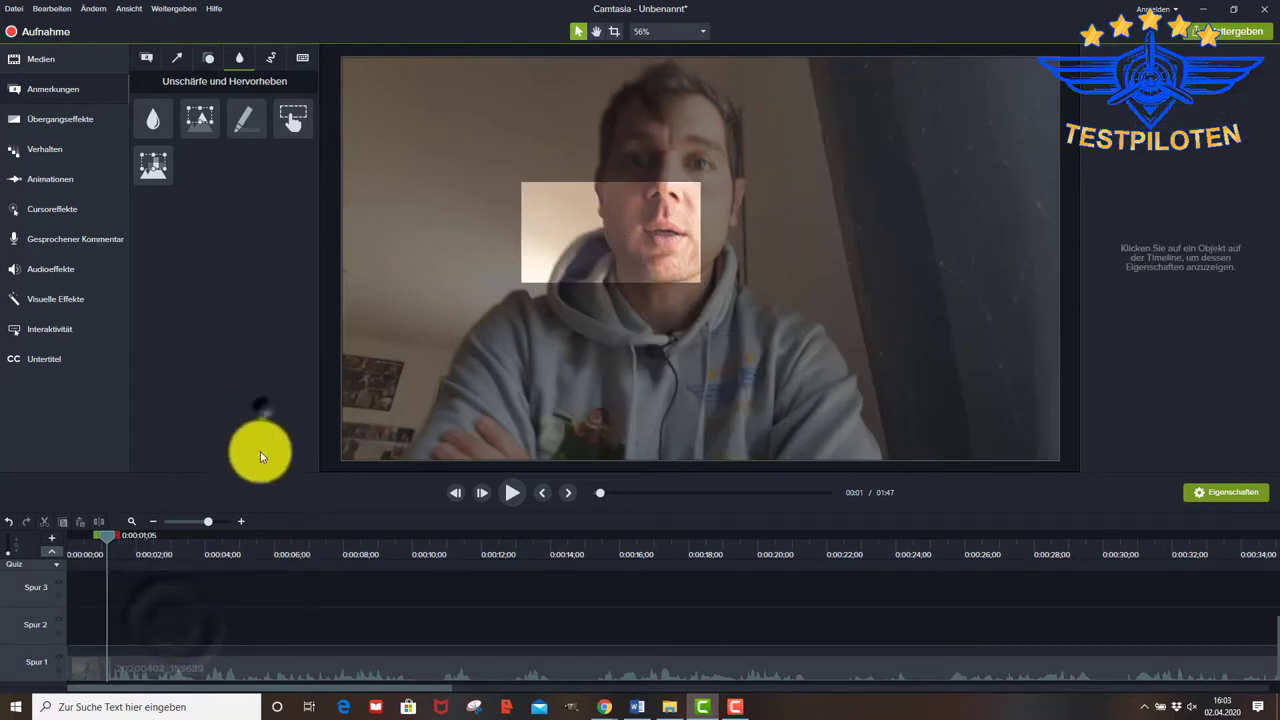
{"action": "left_click", "coordinate": [163, 600]}
{"action": "key", "text": "Delete"}
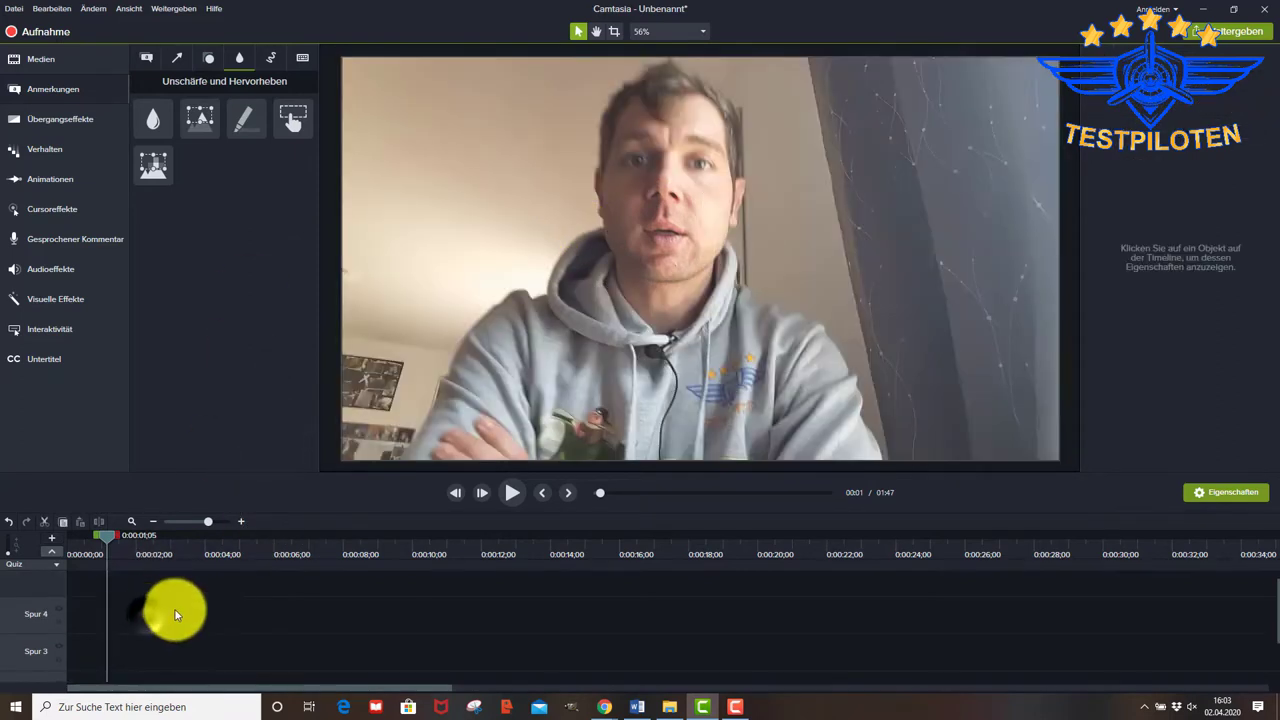
Add the animated check mark drawing to Spur 2 at 0:00:01;05, with width 18 and a drawing time of 1.8
{"action": "left_click", "coordinate": [275, 64]}
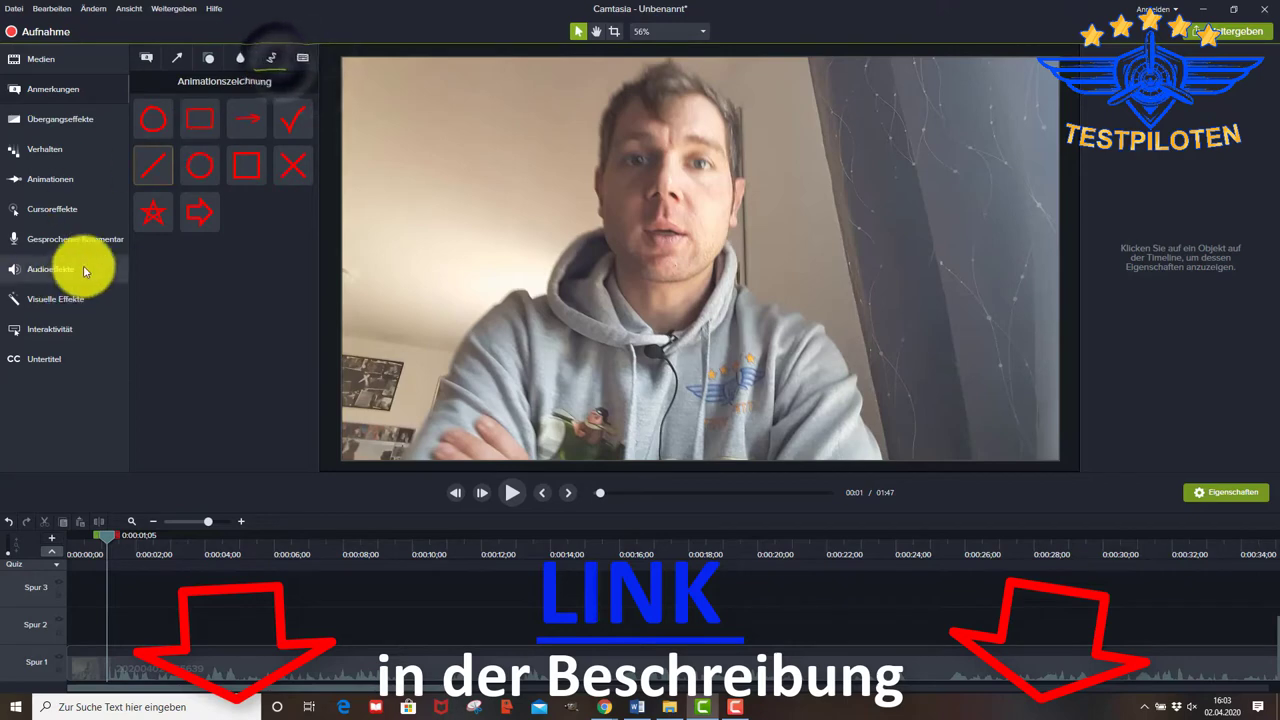
{"action": "left_click", "coordinate": [54, 122]}
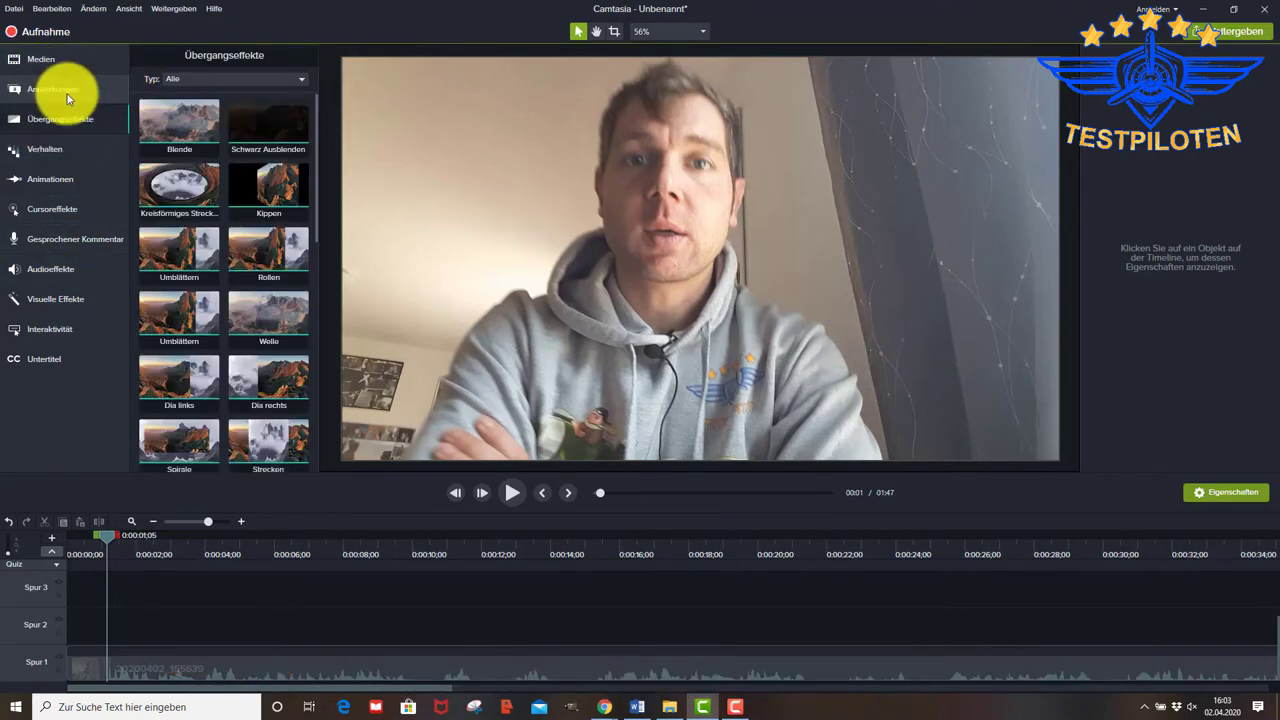
{"action": "left_click", "coordinate": [60, 91]}
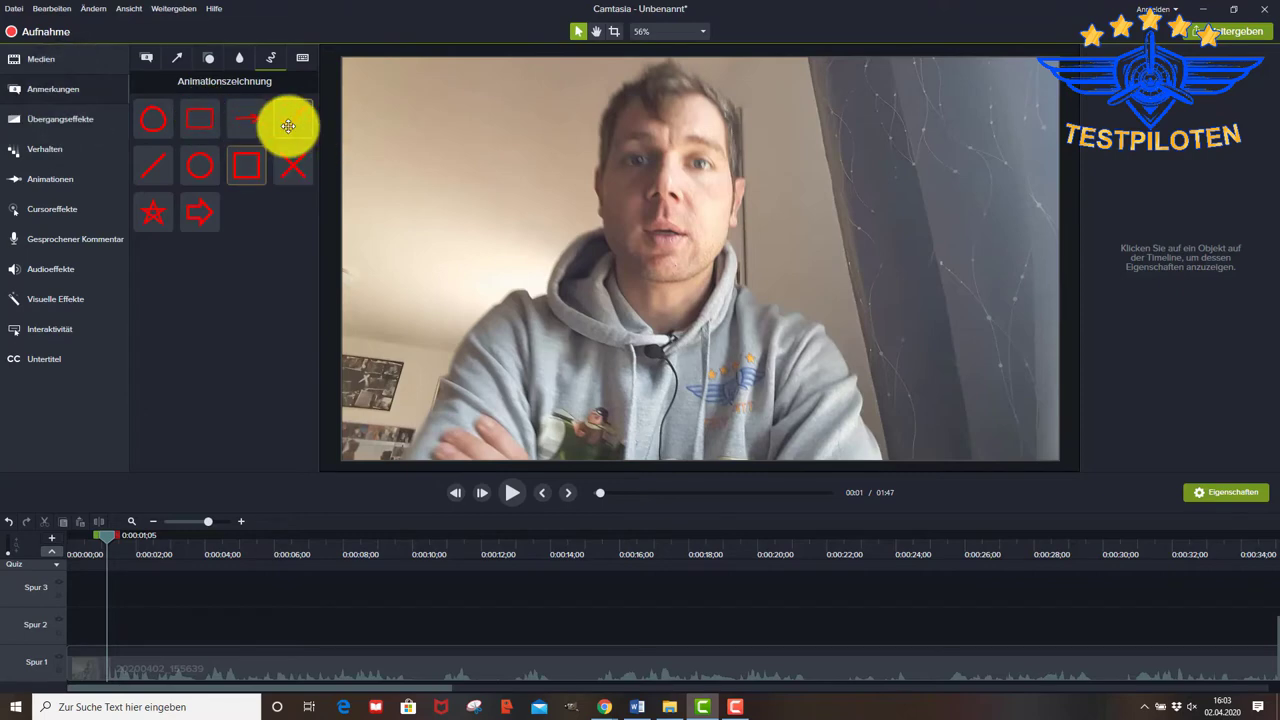
{"action": "left_click_drag", "start_coordinate": [286, 123], "coordinate": [114, 634]}
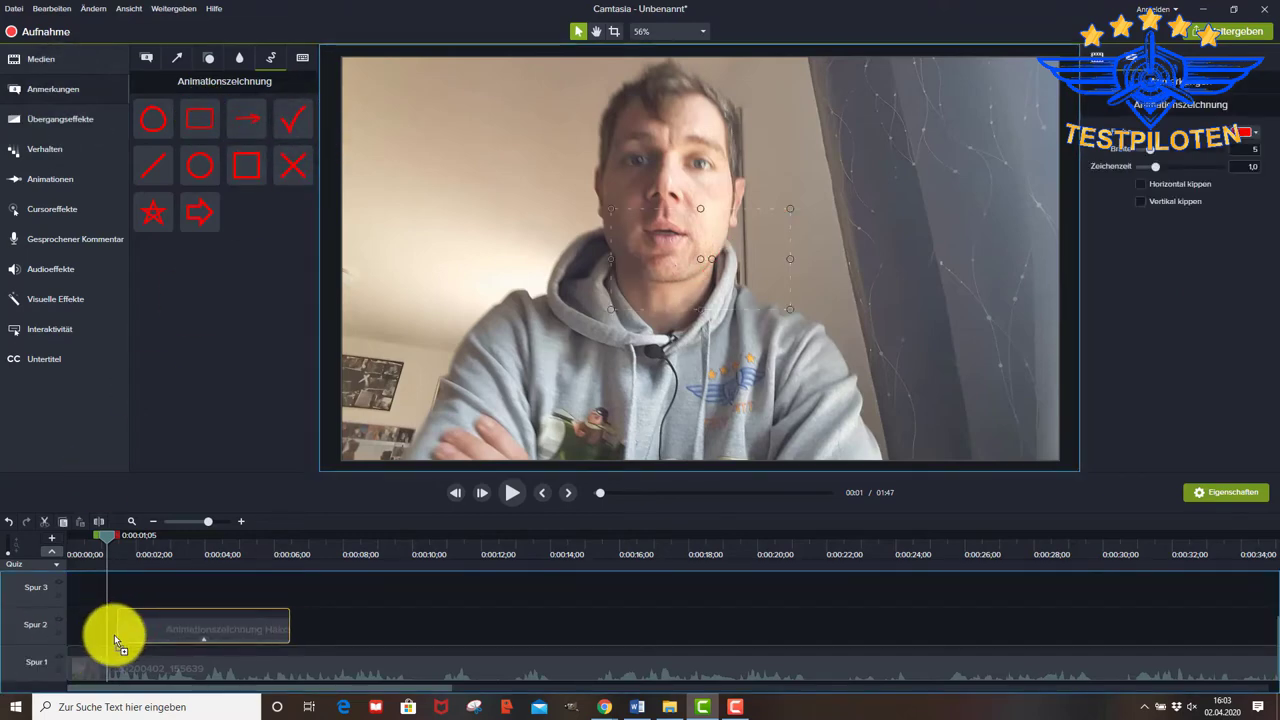
{"action": "left_click", "coordinate": [516, 496]}
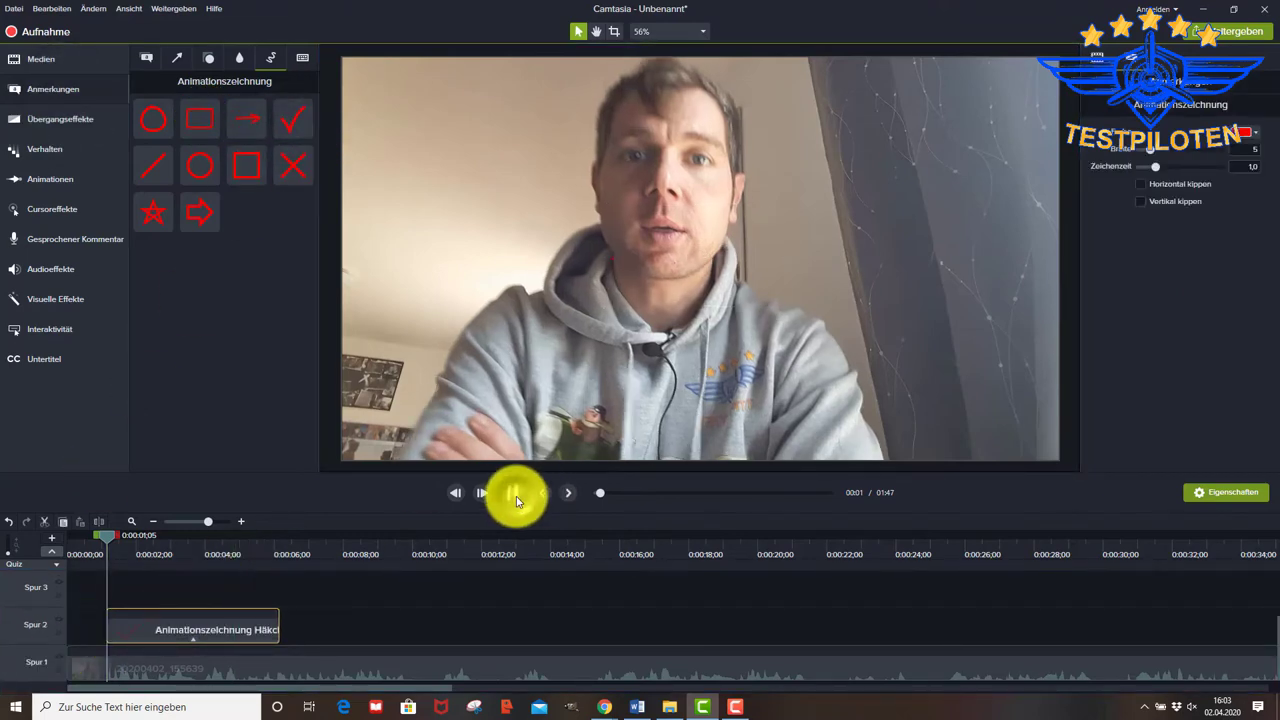
{"action": "key", "text": "space"}
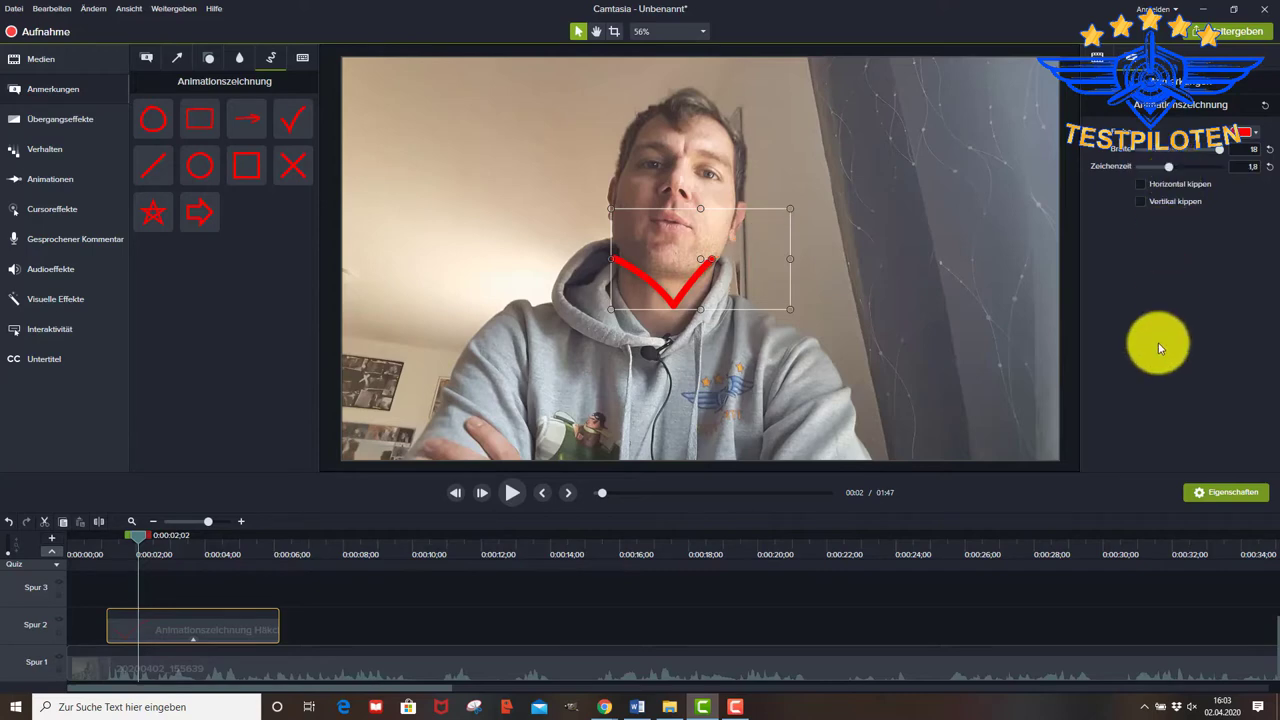
Apply the Treiben behavior to the check mark drawing, play it back and set the playhead to 0:00:02;20
{"action": "left_click", "coordinate": [60, 146]}
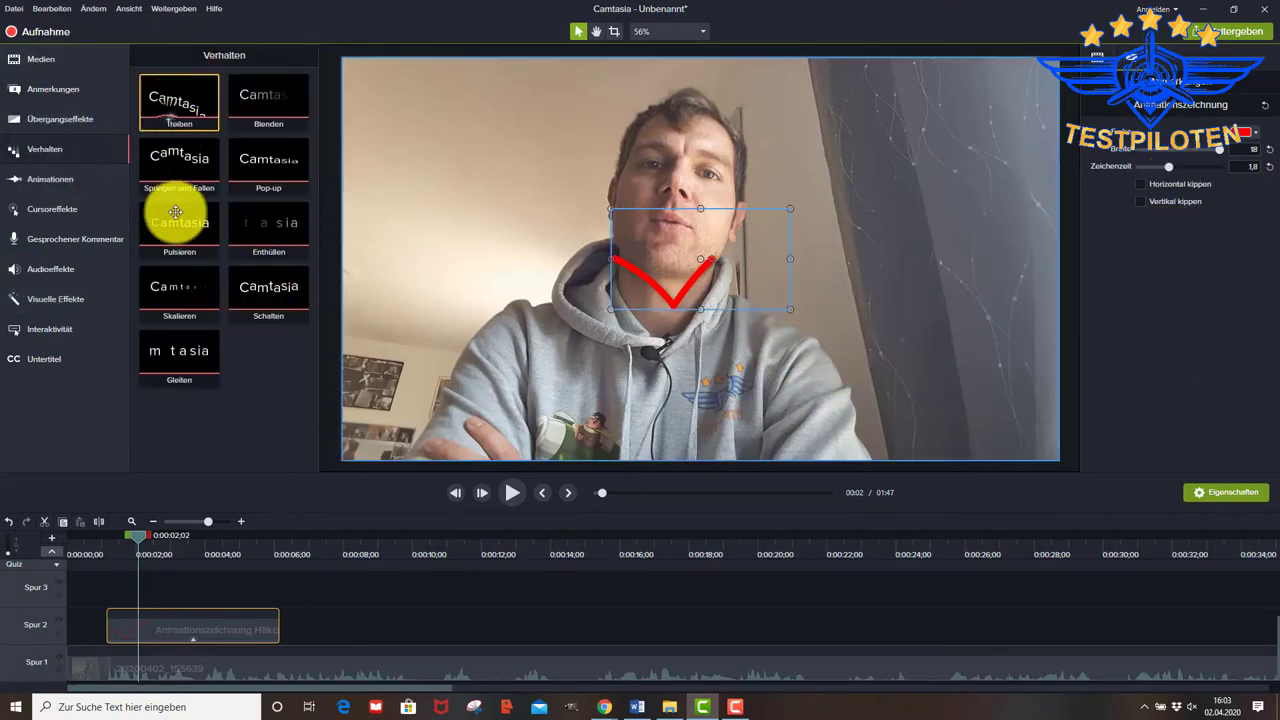
{"action": "left_click_drag", "start_coordinate": [175, 212], "coordinate": [165, 617]}
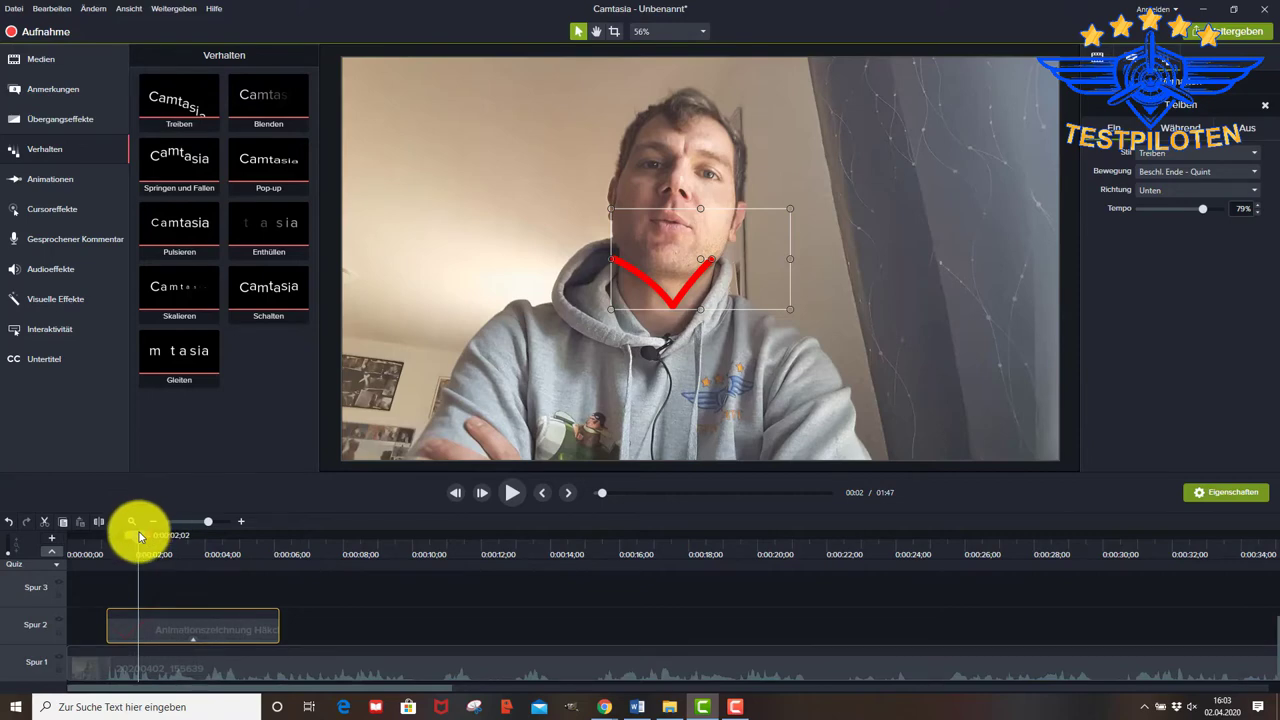
{"action": "left_click_drag", "start_coordinate": [140, 537], "coordinate": [108, 543]}
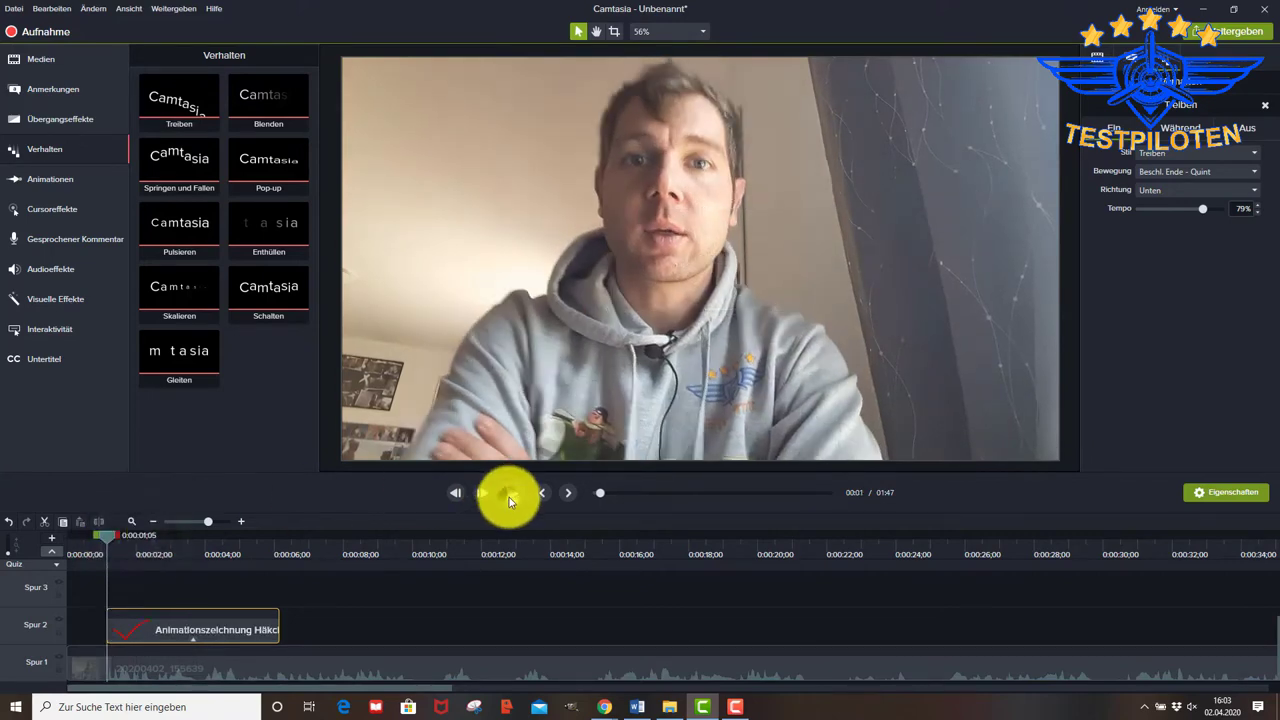
{"action": "left_click", "coordinate": [509, 496]}
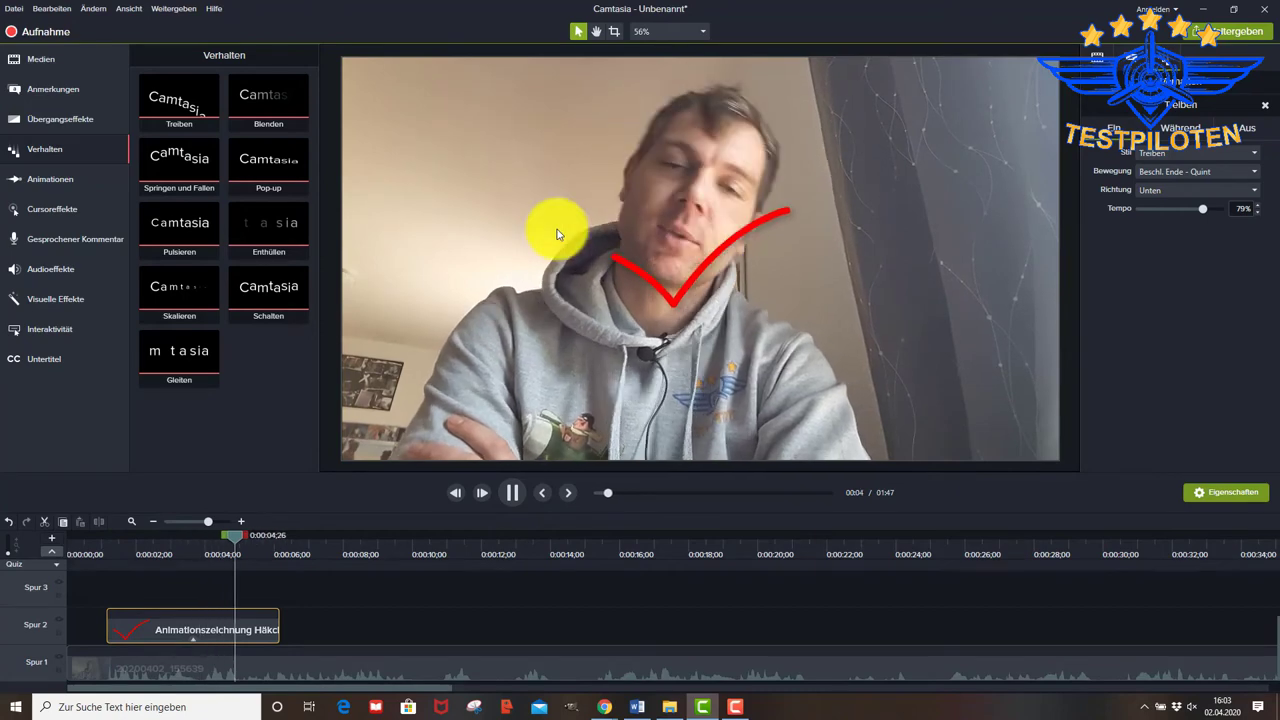
{"action": "left_click", "coordinate": [514, 494]}
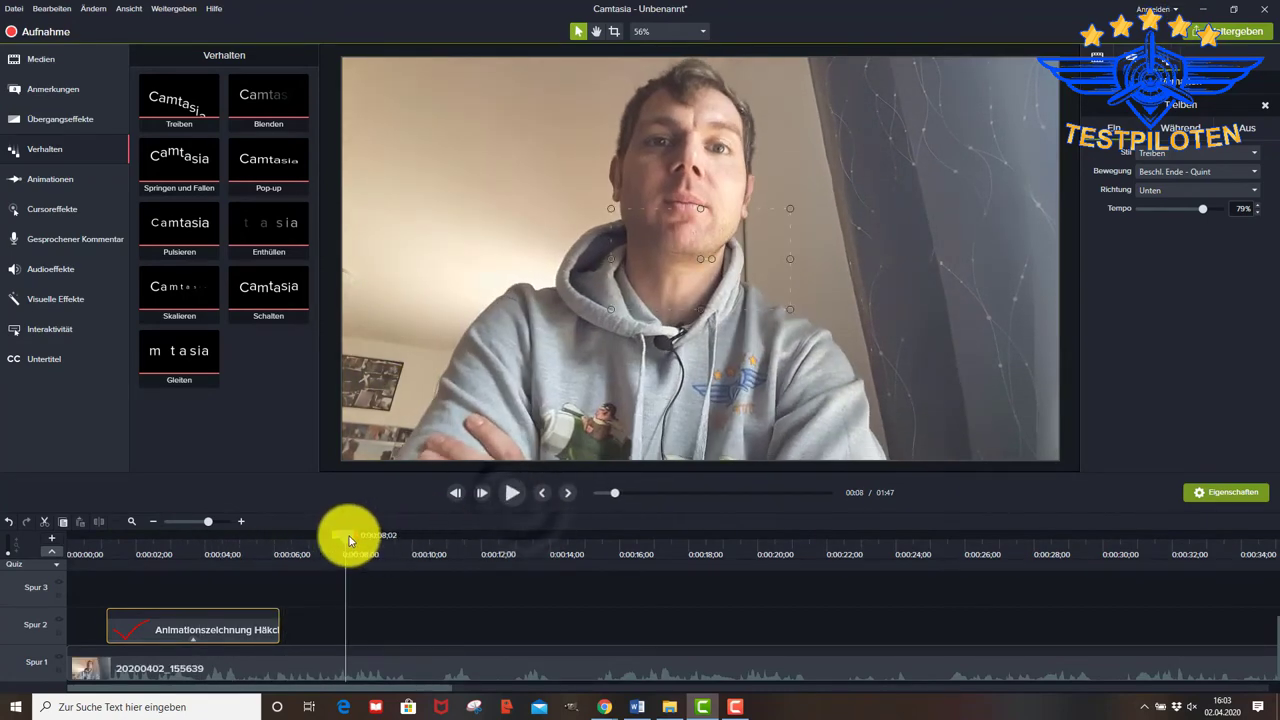
{"action": "left_click_drag", "start_coordinate": [349, 540], "coordinate": [158, 540]}
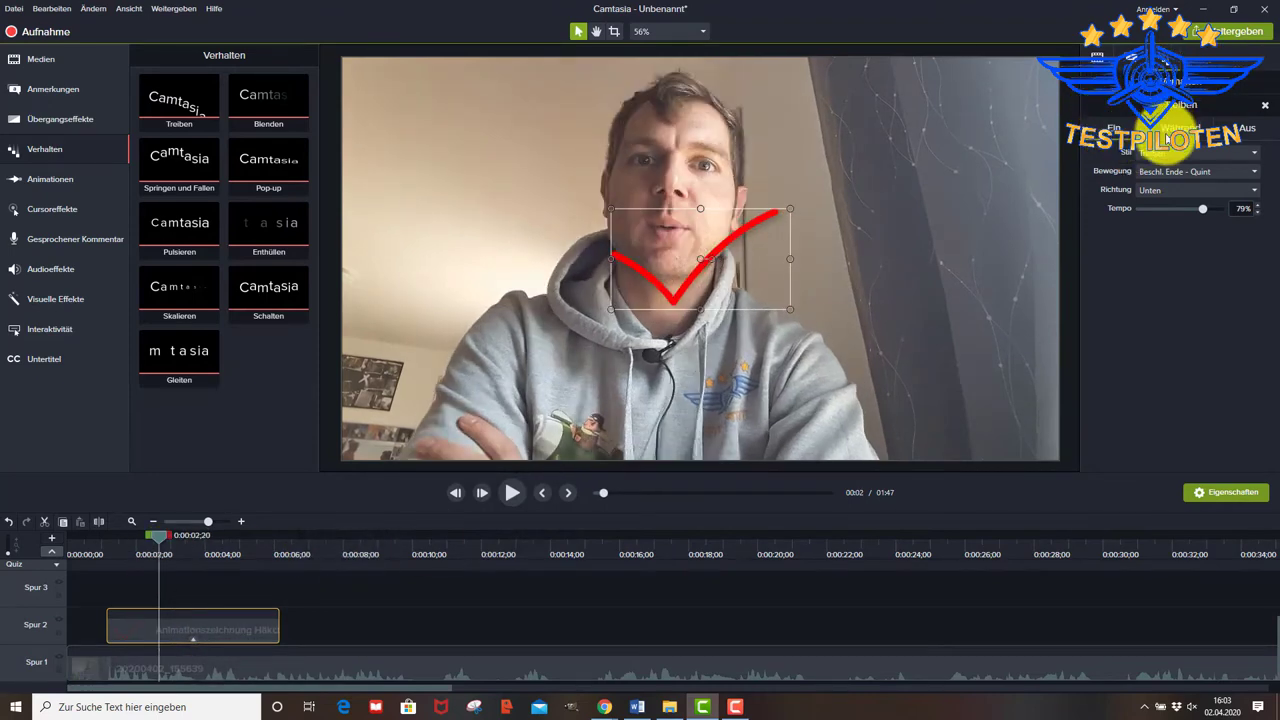
Set the check mark's Treiben behavior styles to Schwingen for Ein, Pulsieren for Während and Schrumpfen for Aus
{"action": "left_click", "coordinate": [1168, 153]}
{"action": "left_click", "coordinate": [1194, 228]}
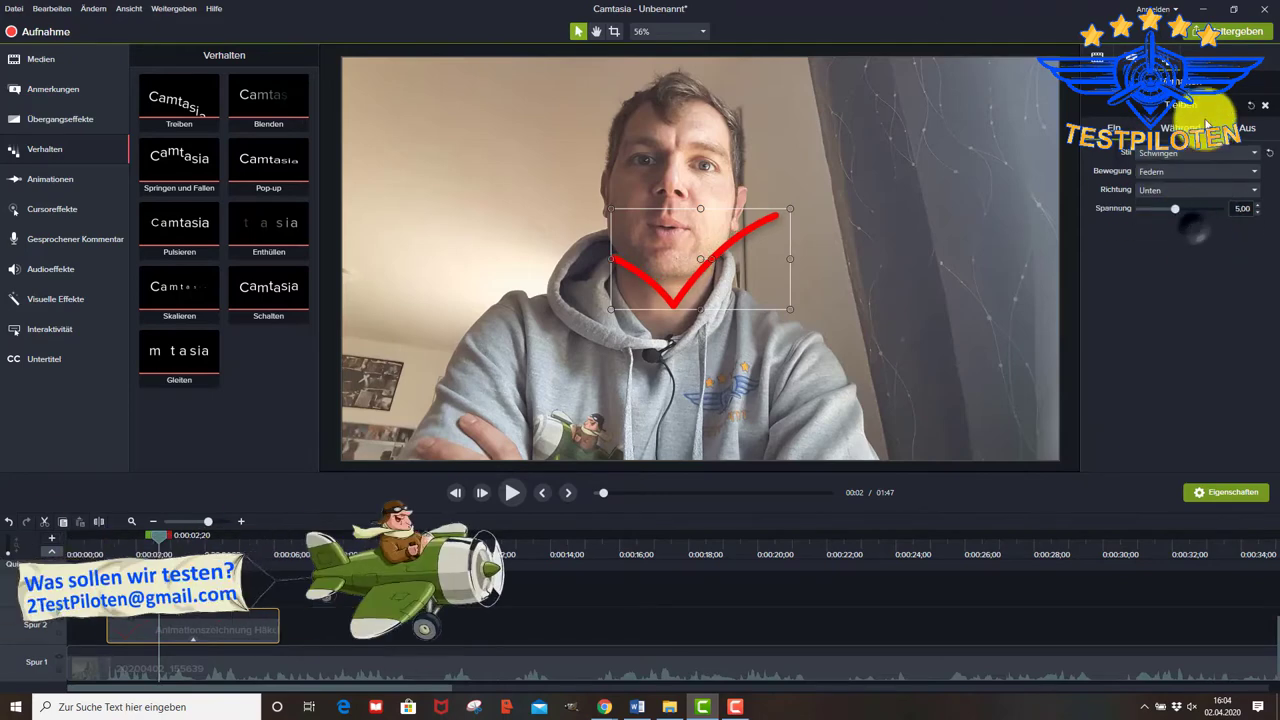
{"action": "left_click", "coordinate": [1183, 156]}
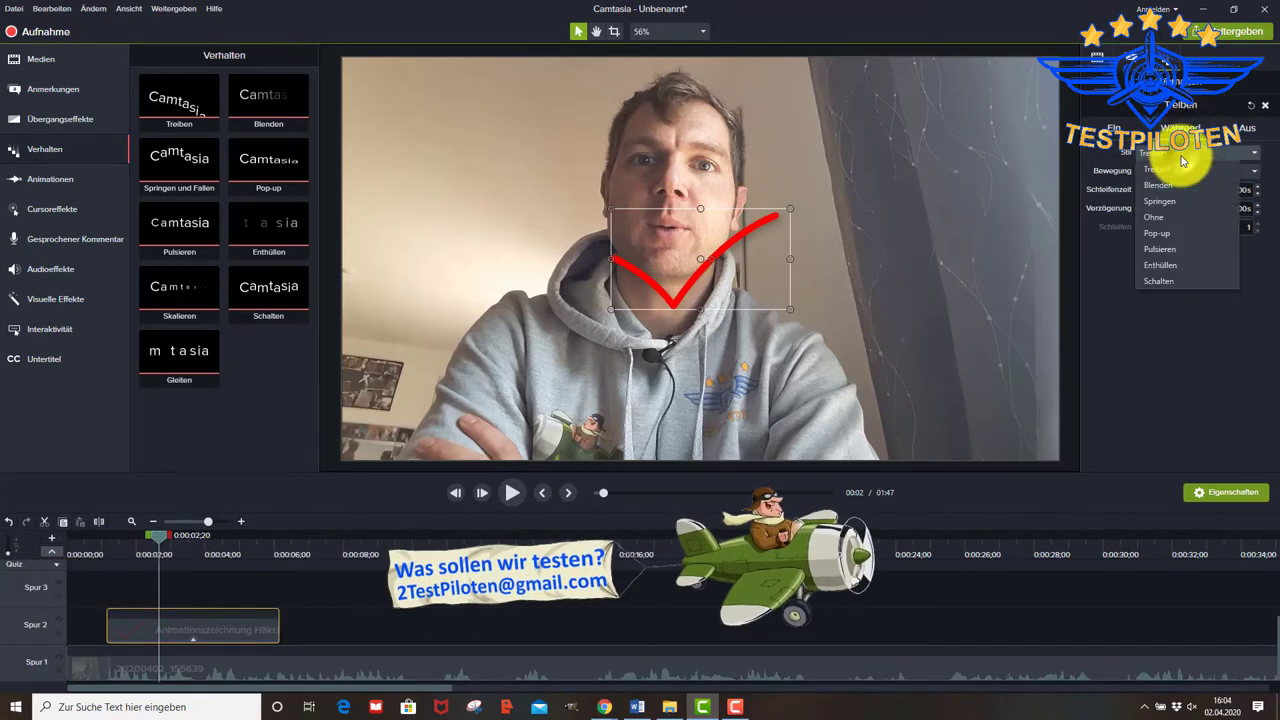
{"action": "left_click", "coordinate": [1190, 249]}
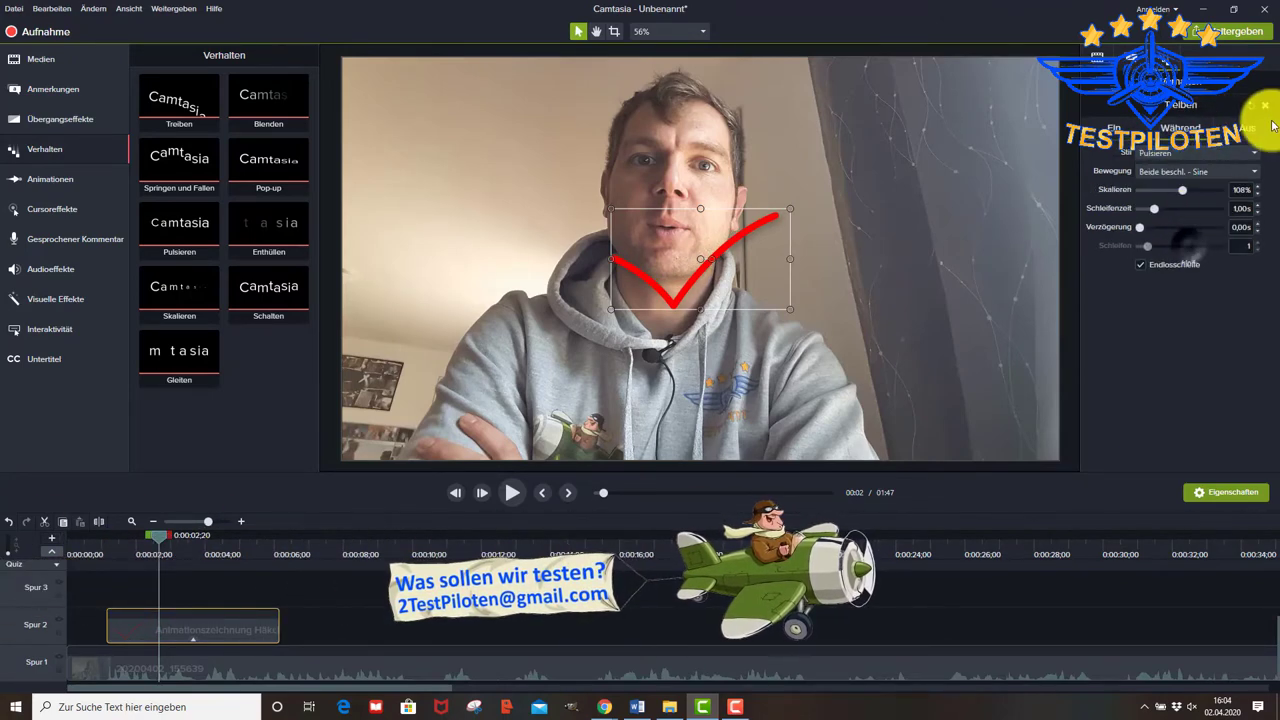
{"action": "left_click", "coordinate": [1246, 128]}
{"action": "left_click", "coordinate": [1200, 154]}
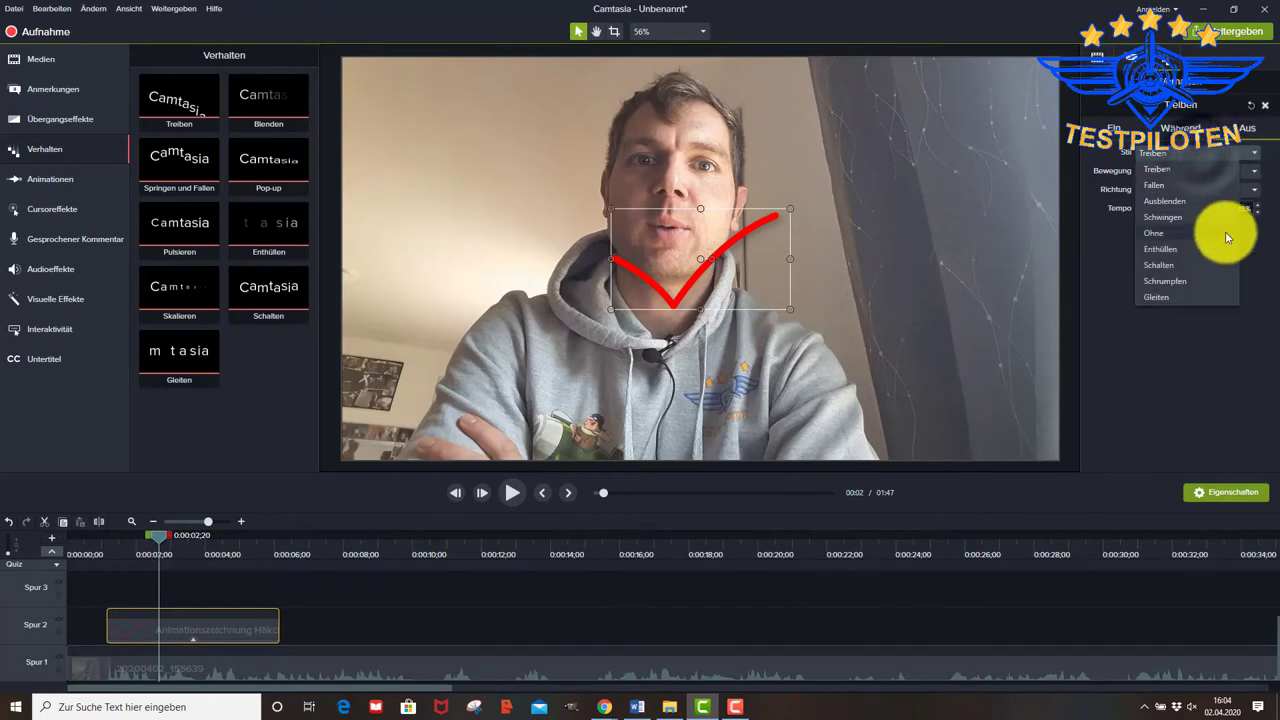
{"action": "left_click", "coordinate": [1203, 280]}
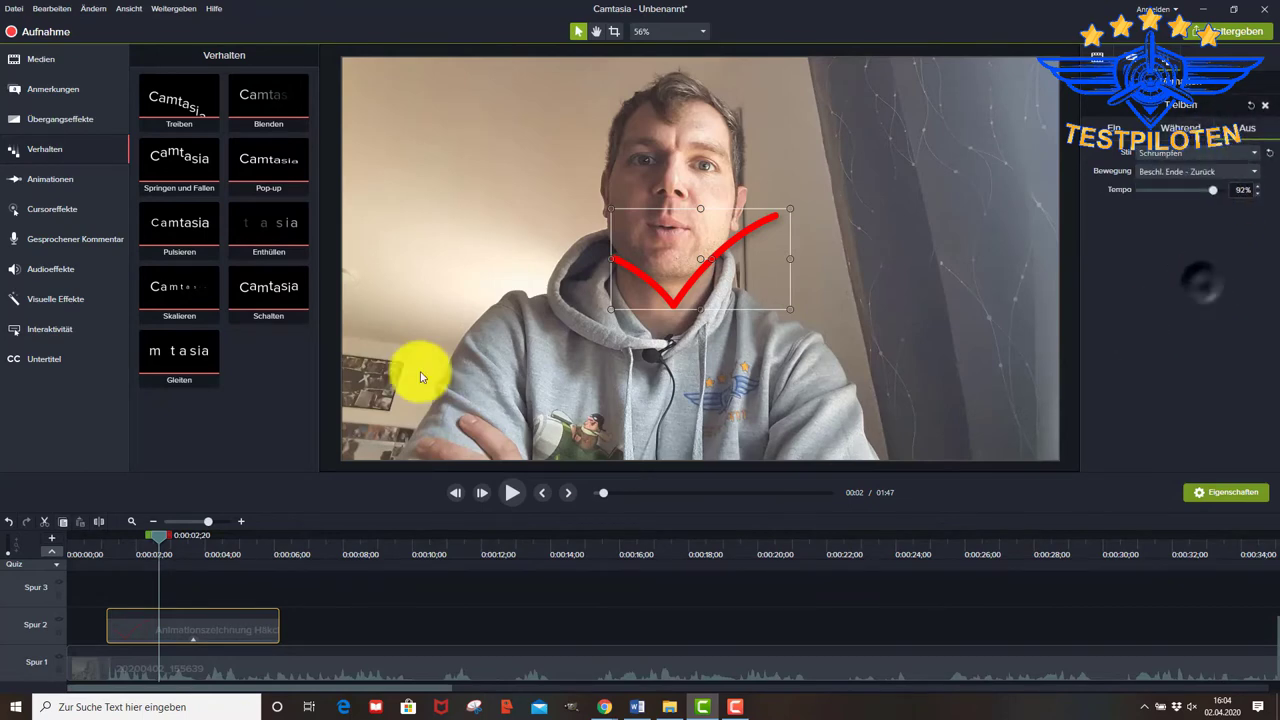
Play back the check mark's behavior from 0:00:01;03 until its clip on Spur 2 has ended
{"action": "left_click_drag", "start_coordinate": [155, 540], "coordinate": [100, 540]}
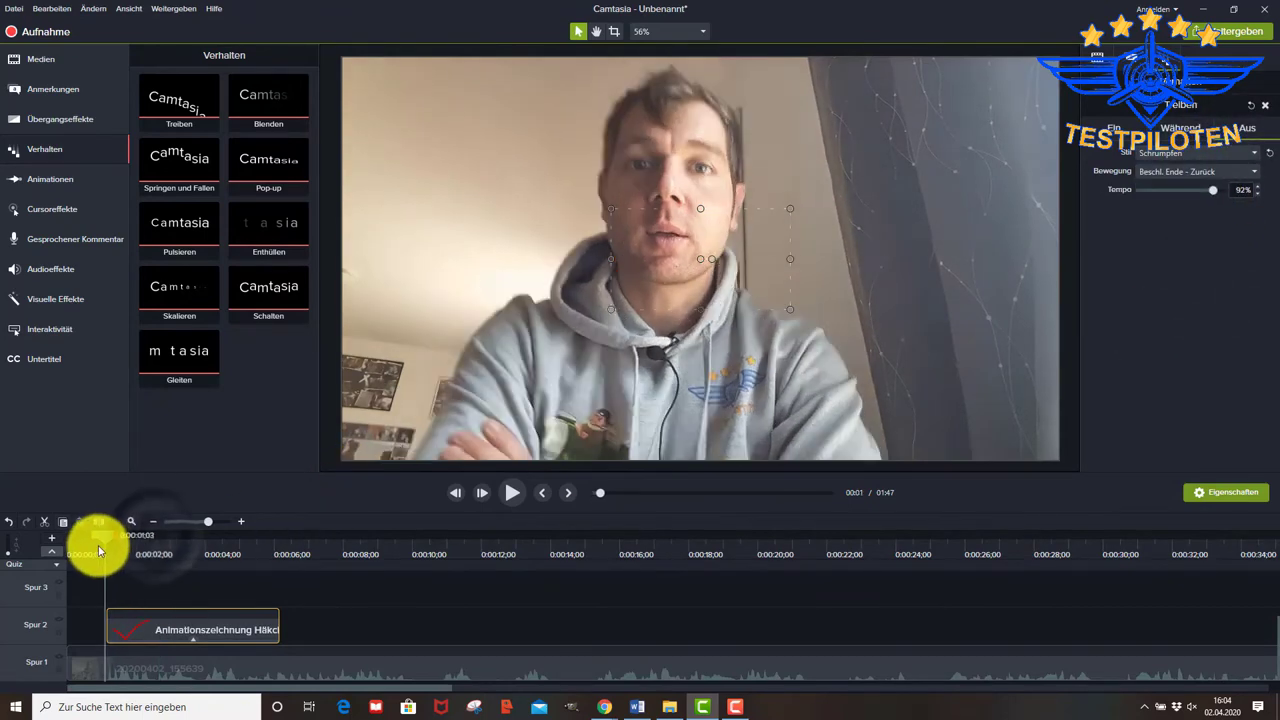
{"action": "left_click", "coordinate": [512, 490]}
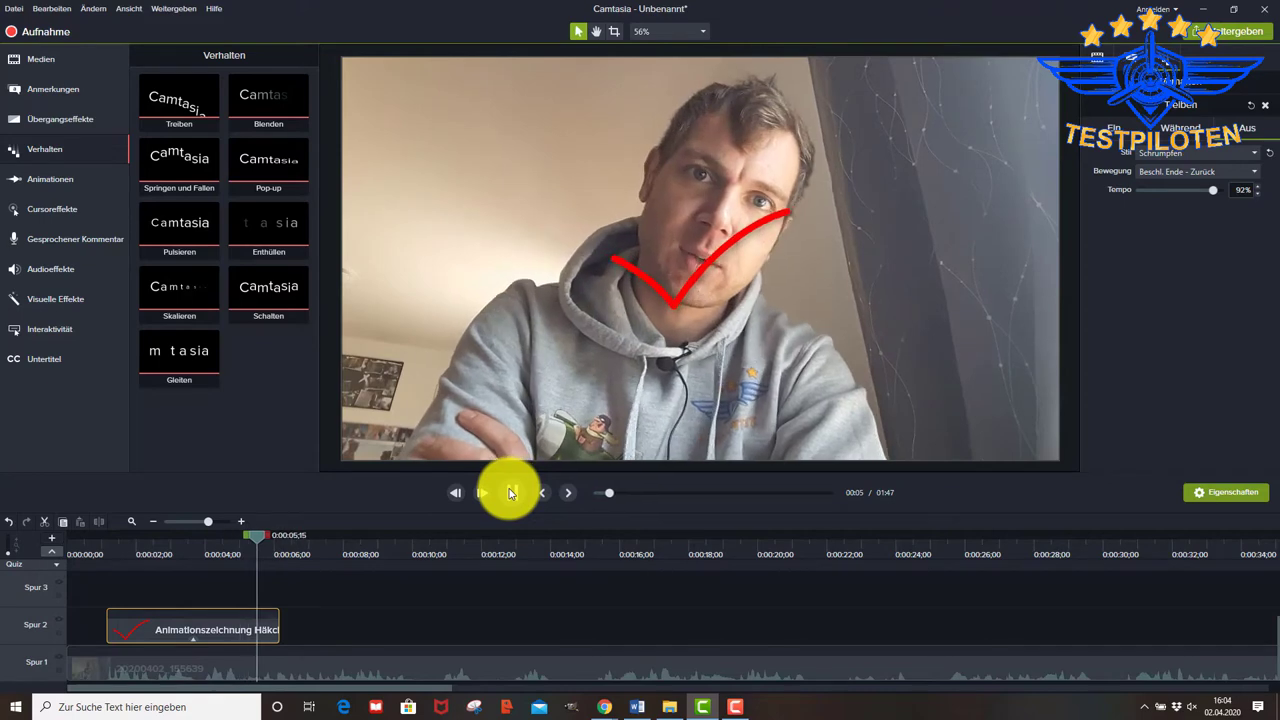
{"action": "left_click", "coordinate": [510, 492]}
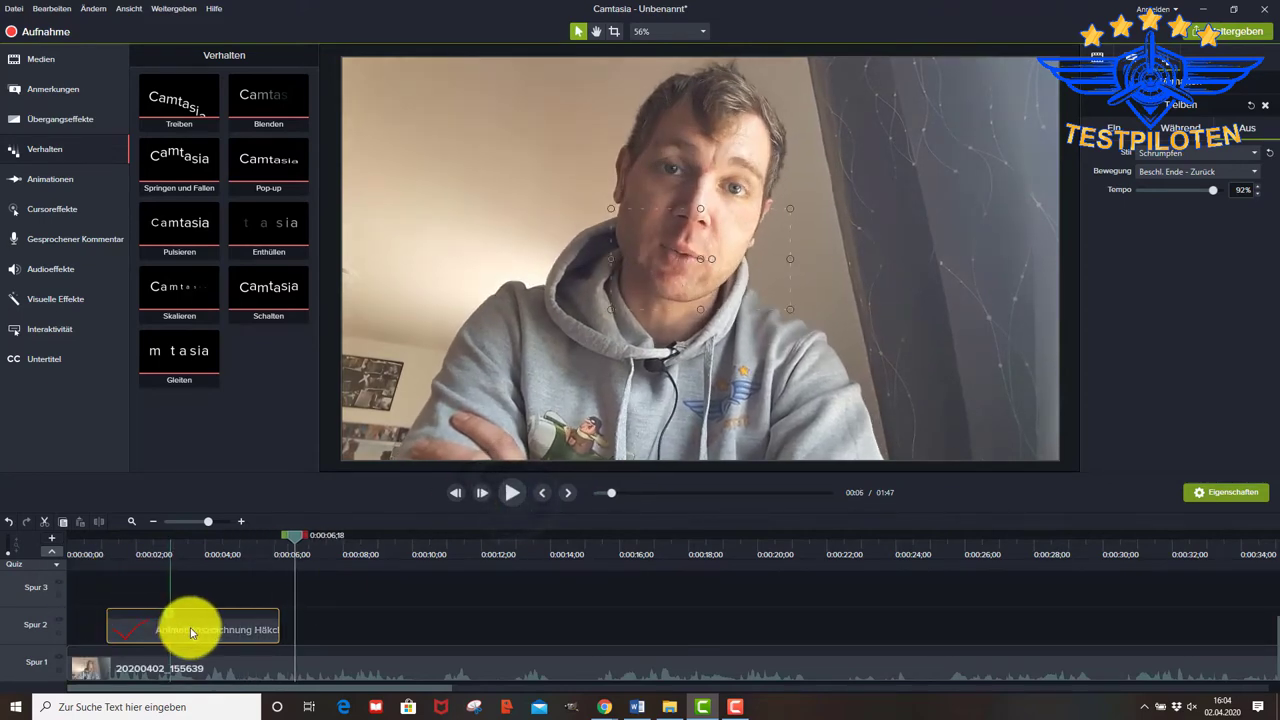
Add a Zoom & Schwenk animation to the video at 0:00:06;18, tightening the frame around the face to 175%
{"action": "left_click", "coordinate": [90, 181]}
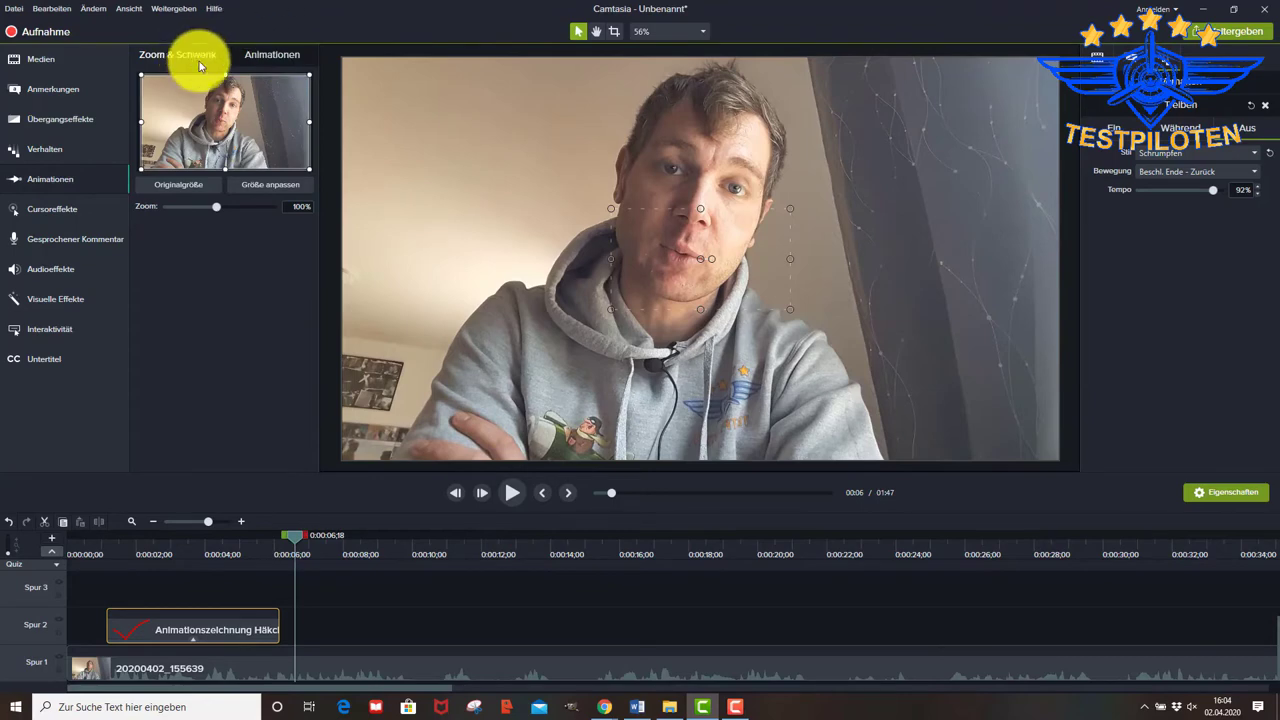
{"action": "left_click_drag", "start_coordinate": [228, 168], "coordinate": [231, 130]}
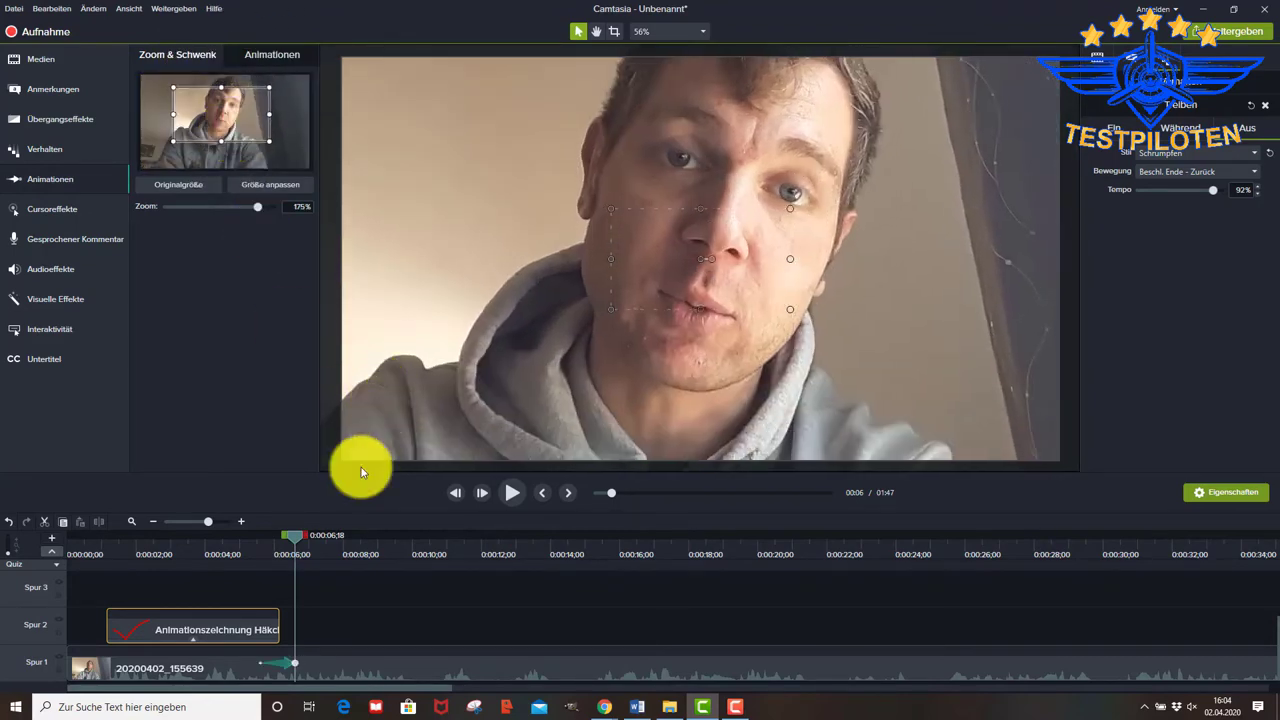
Move the check mark clip to the start of Spur 2 and play back the zoom animation up to 0:00:07;24
{"action": "left_click_drag", "start_coordinate": [301, 545], "coordinate": [253, 541]}
{"action": "left_click_drag", "start_coordinate": [166, 623], "coordinate": [126, 623]}
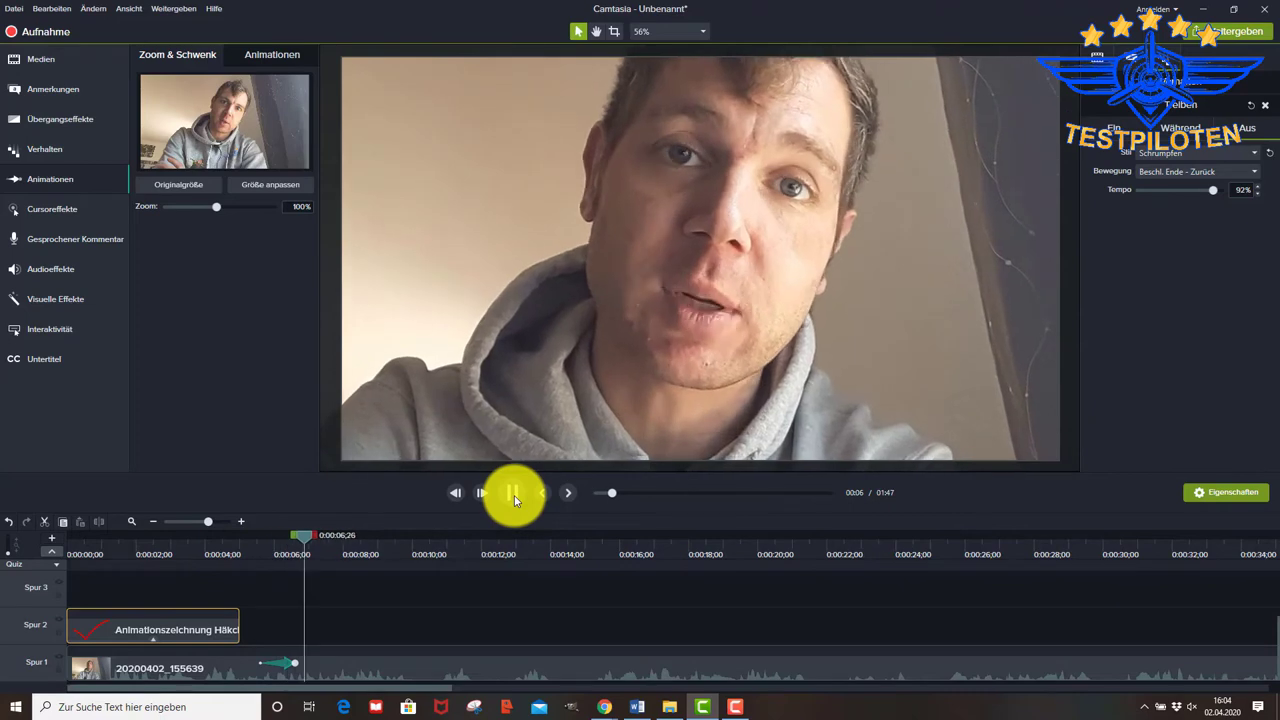
{"action": "left_click", "coordinate": [512, 495]}
Add a second zoom animation at 0:00:07;24, setting the zoom frame to 106% and shifting it to the lower left of the picture
{"action": "mouse_move", "coordinate": [308, 168]}
{"action": "left_mouse_down"}
{"action": "mouse_move", "coordinate": [268, 142]}
{"action": "mouse_move", "coordinate": [294, 162]}
{"action": "left_mouse_up"}
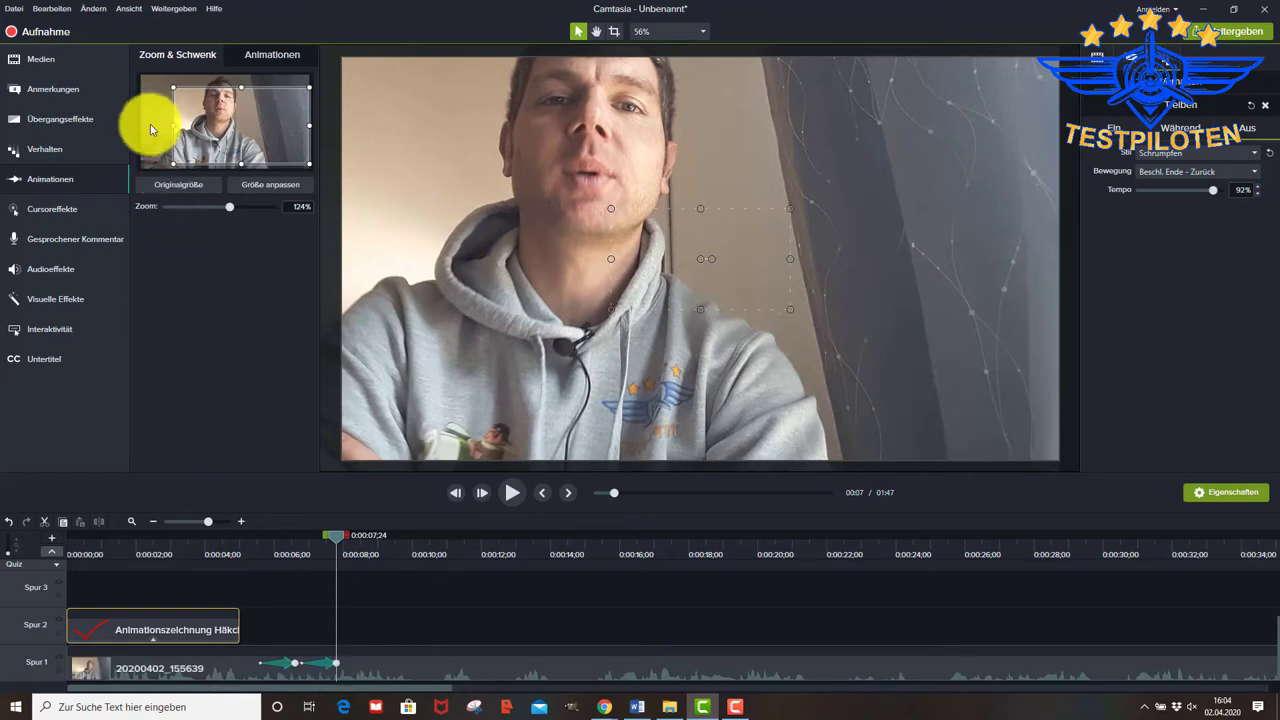
{"action": "mouse_move", "coordinate": [148, 76]}
{"action": "left_mouse_down"}
{"action": "mouse_move", "coordinate": [63, 74]}
{"action": "mouse_move", "coordinate": [150, 77]}
{"action": "left_mouse_up"}
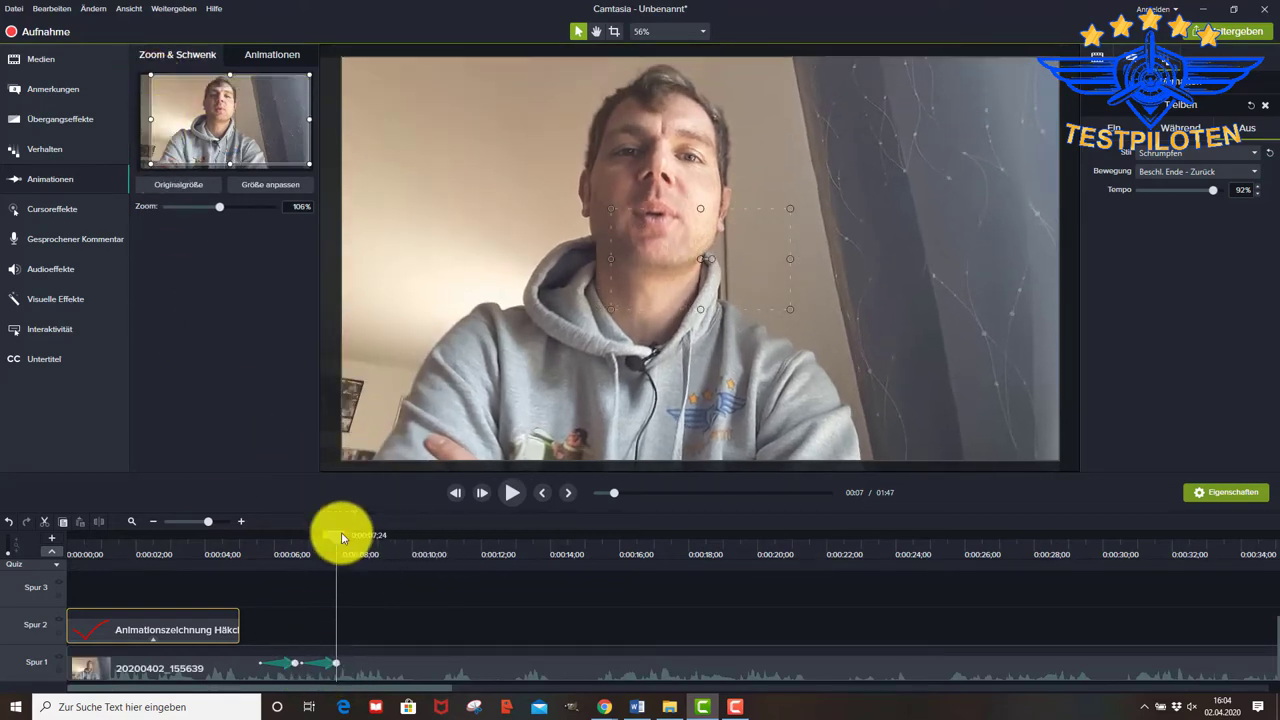
{"action": "left_click_drag", "start_coordinate": [251, 157], "coordinate": [242, 167]}
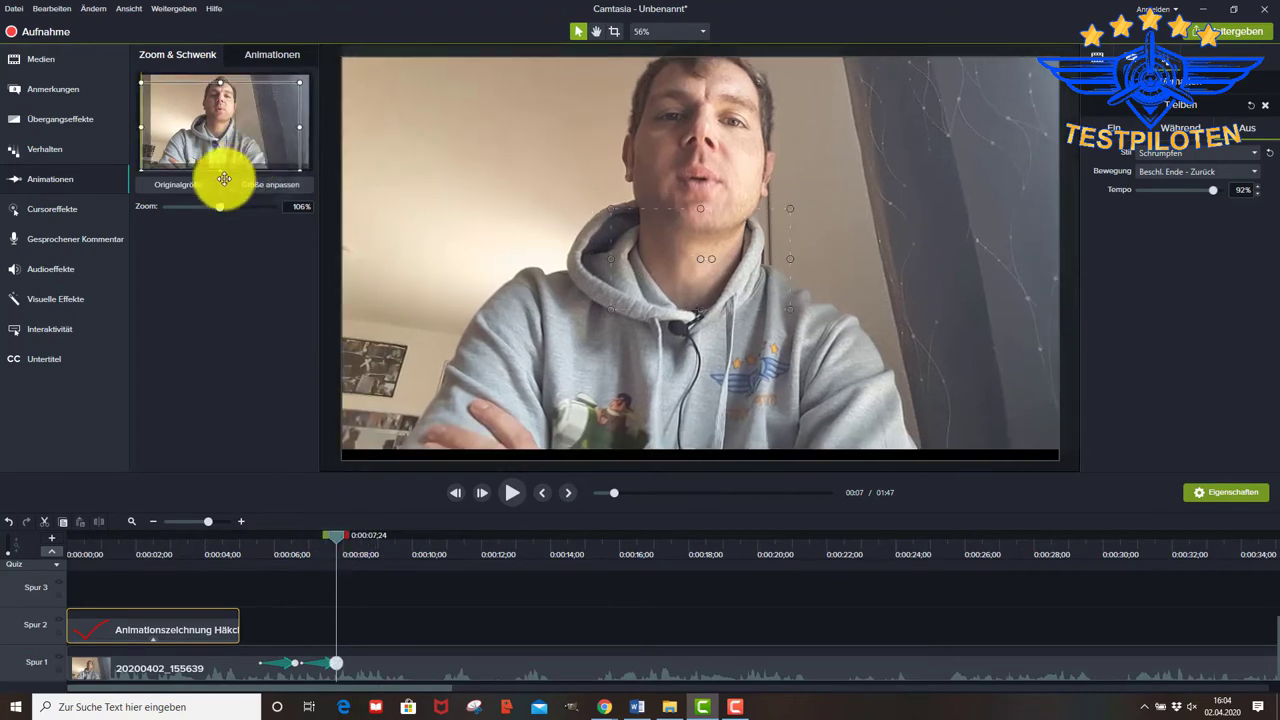
Play back both zoom animations from before 0:00:06;18 to 0:00:09;18
{"action": "left_click_drag", "start_coordinate": [341, 541], "coordinate": [284, 545]}
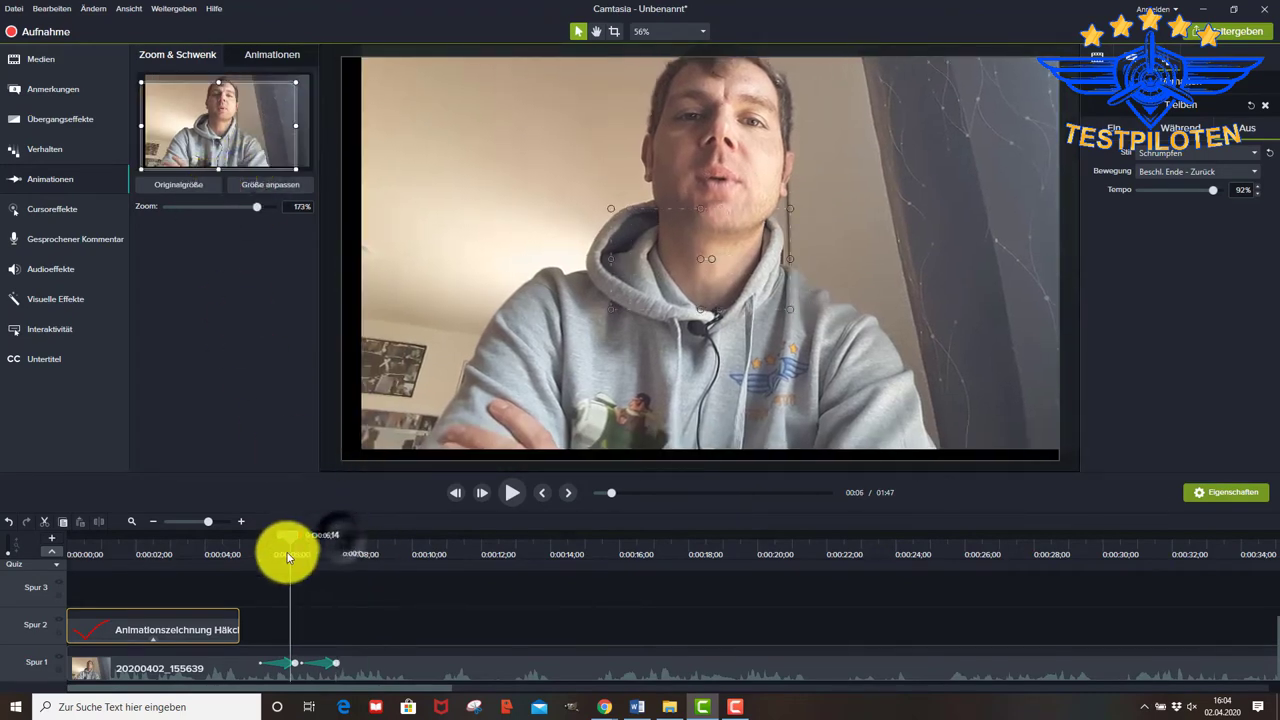
{"action": "left_click", "coordinate": [510, 494]}
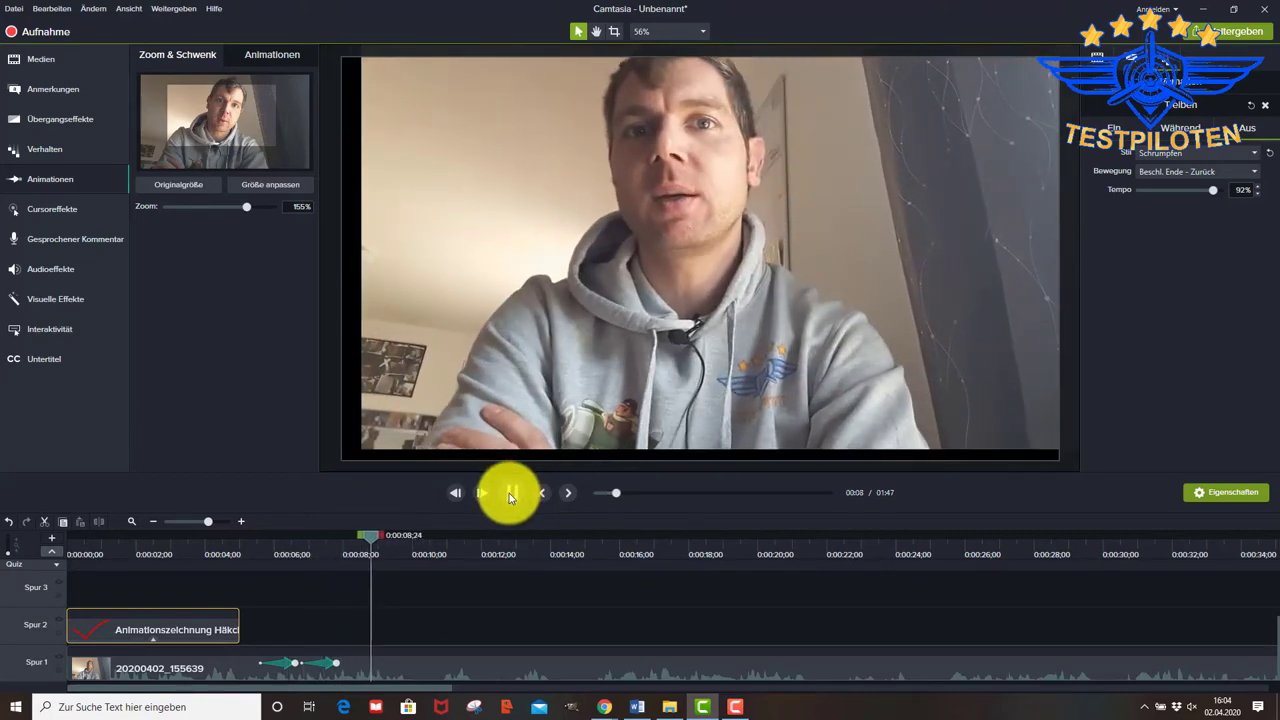
{"action": "left_click", "coordinate": [499, 496]}
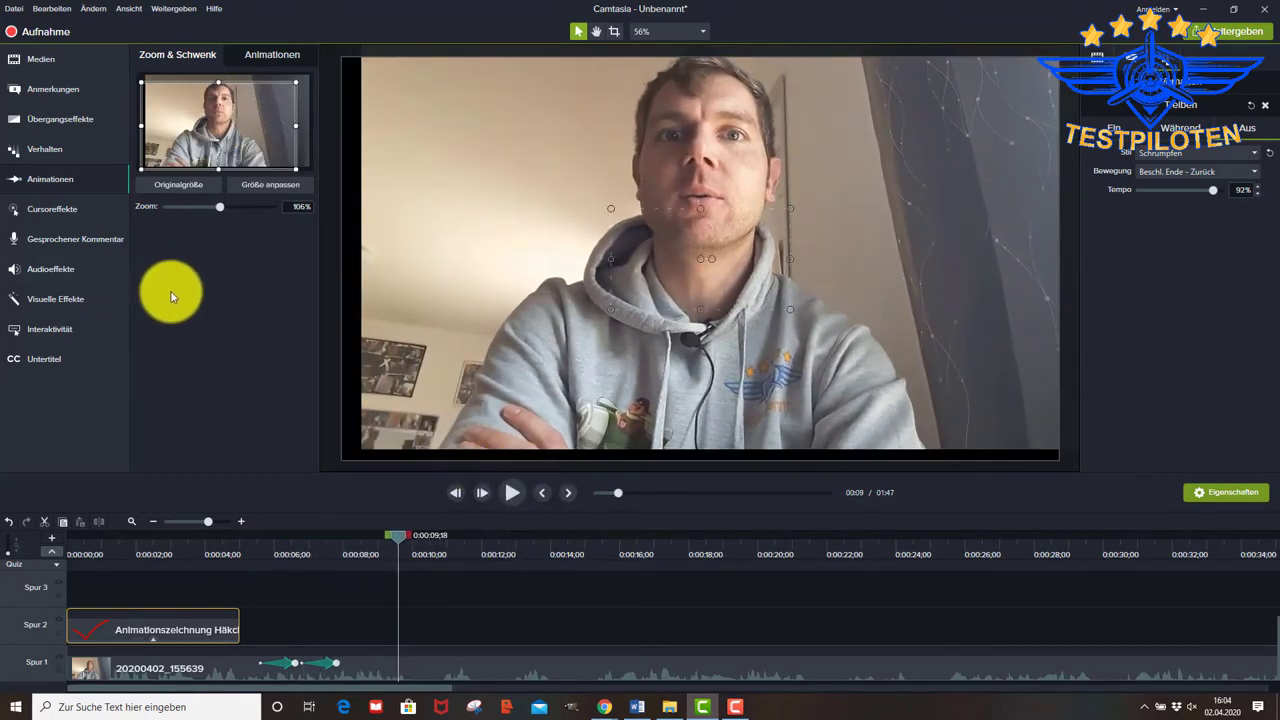
Delete both zoom animations from the video on Spur 1 and set the playhead to 0:00:06;19
{"action": "left_click", "coordinate": [328, 664]}
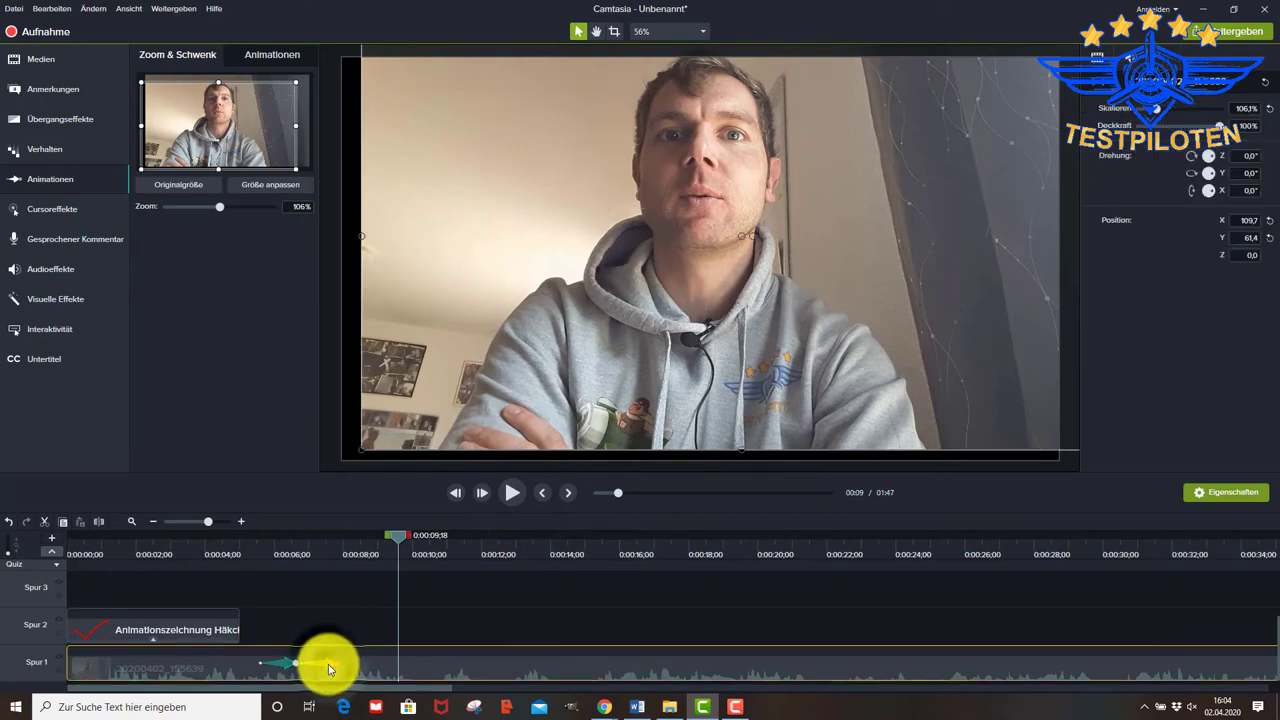
{"action": "key", "text": "Delete"}
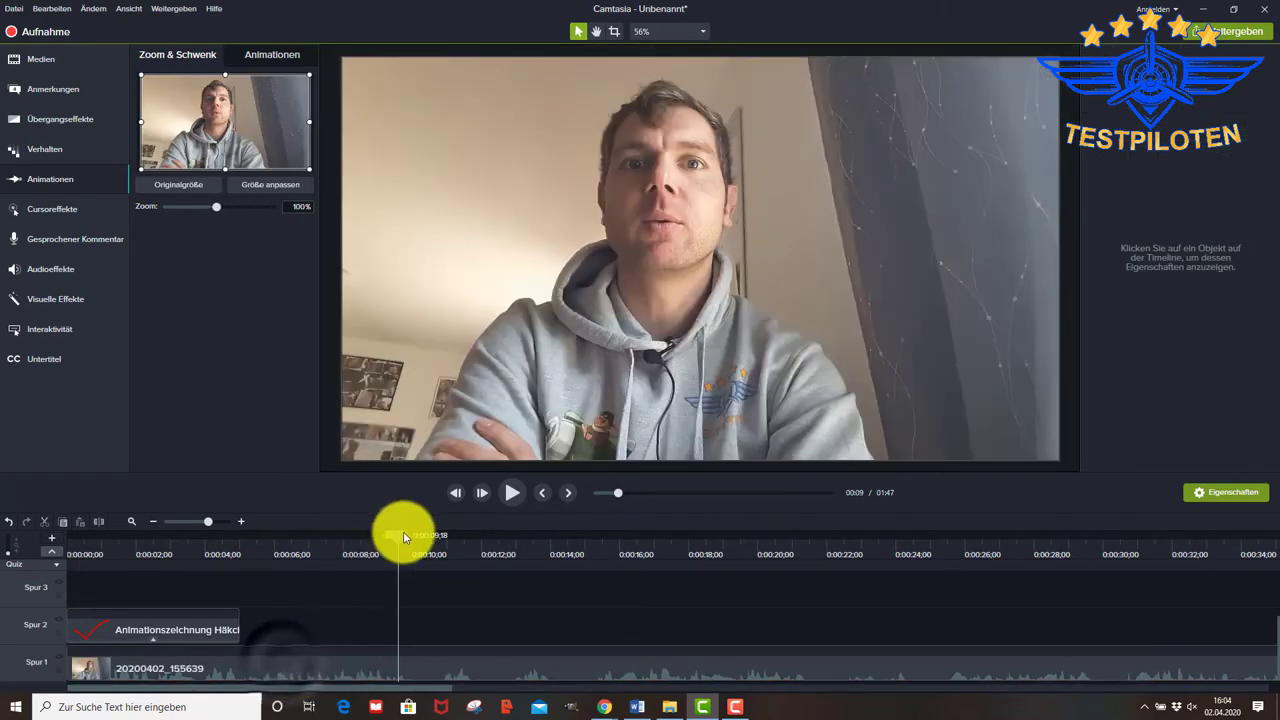
{"action": "left_click_drag", "start_coordinate": [405, 531], "coordinate": [295, 555]}
Look through the available cursor effects, including the Linksklick effects
{"action": "left_click", "coordinate": [22, 205]}
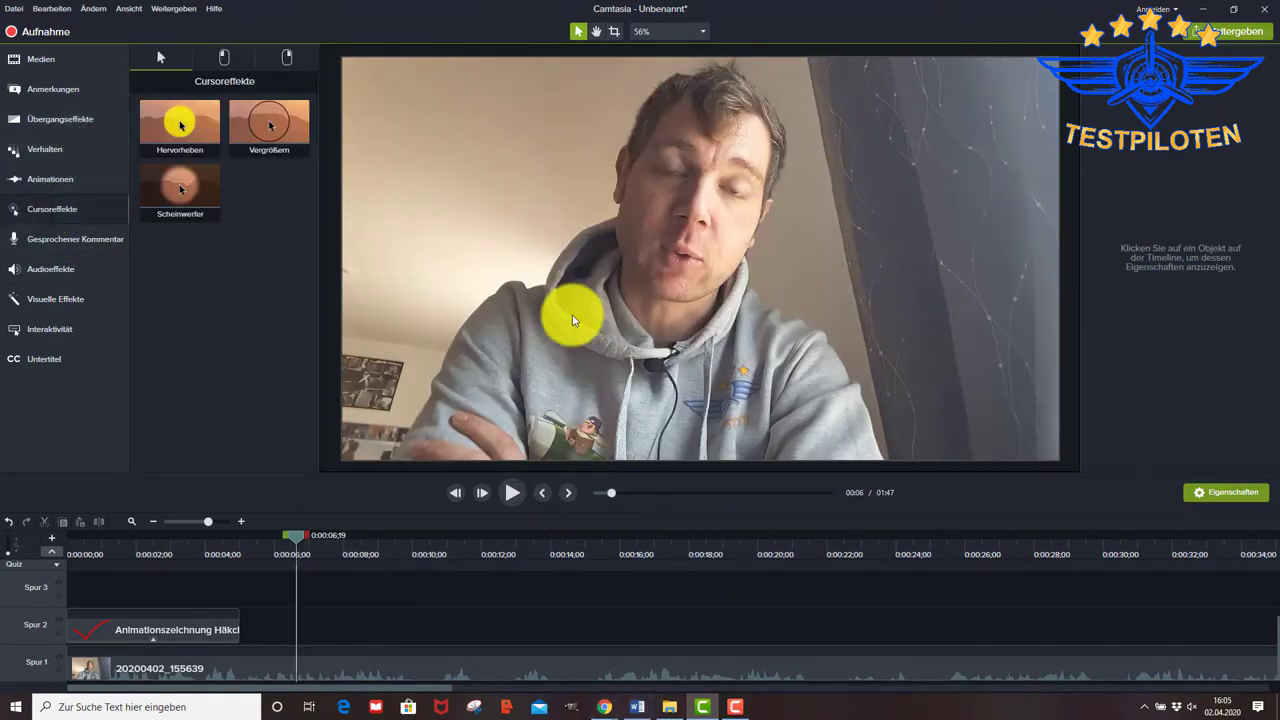
{"action": "left_click", "coordinate": [193, 118]}
{"action": "left_click", "coordinate": [224, 55]}
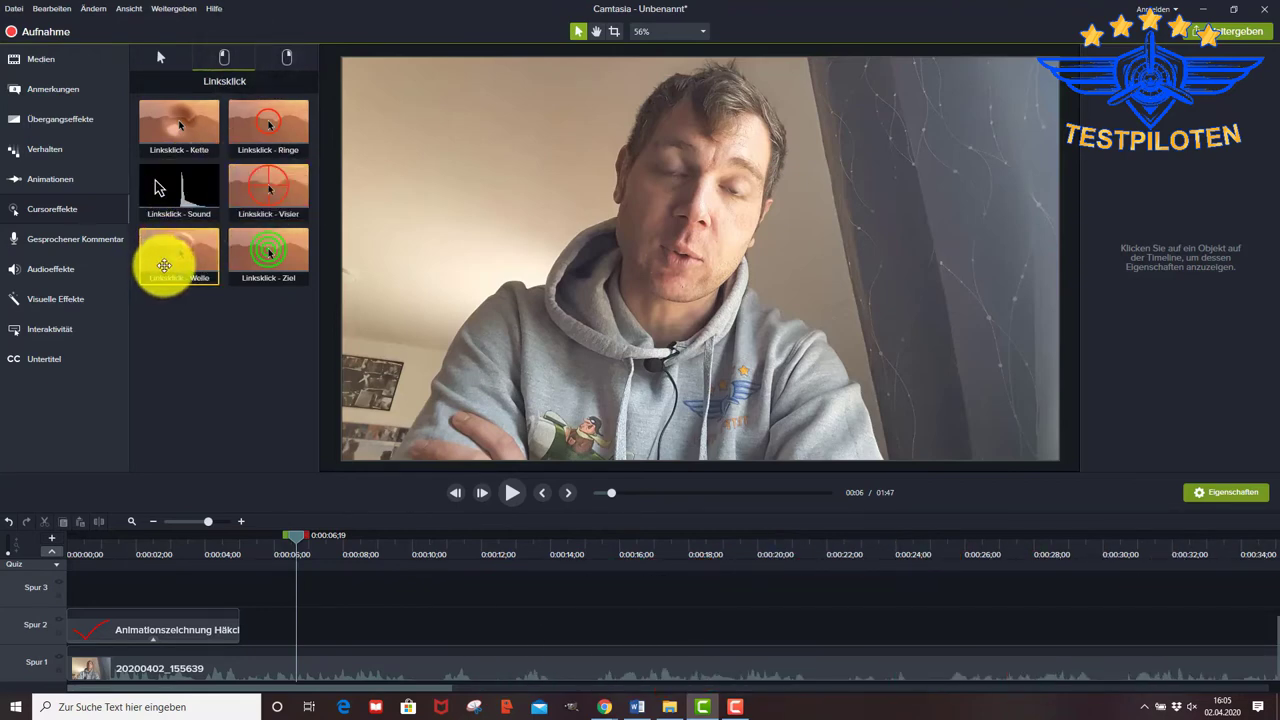
Record a voice narration of about 4 seconds starting at 0:01:46;07 and save it as Gesprochener Kommentar 2
{"action": "left_click", "coordinate": [55, 238]}
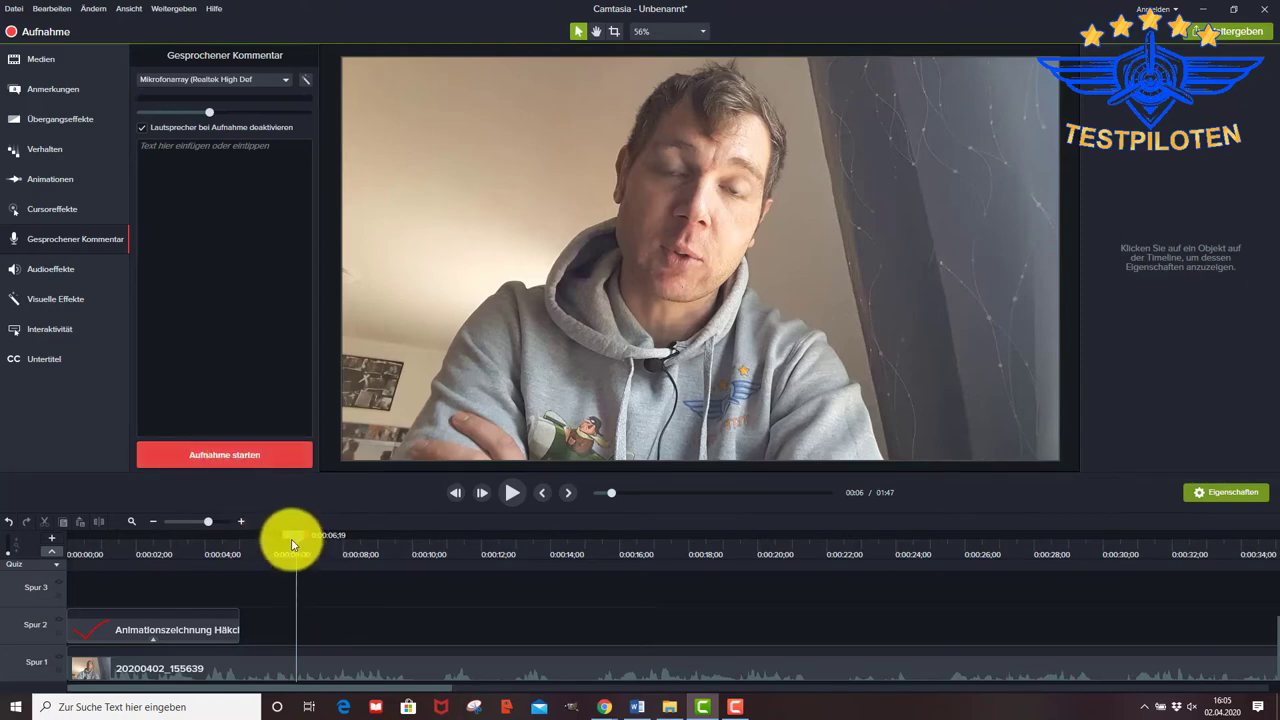
{"action": "left_click_drag", "start_coordinate": [293, 545], "coordinate": [507, 573]}
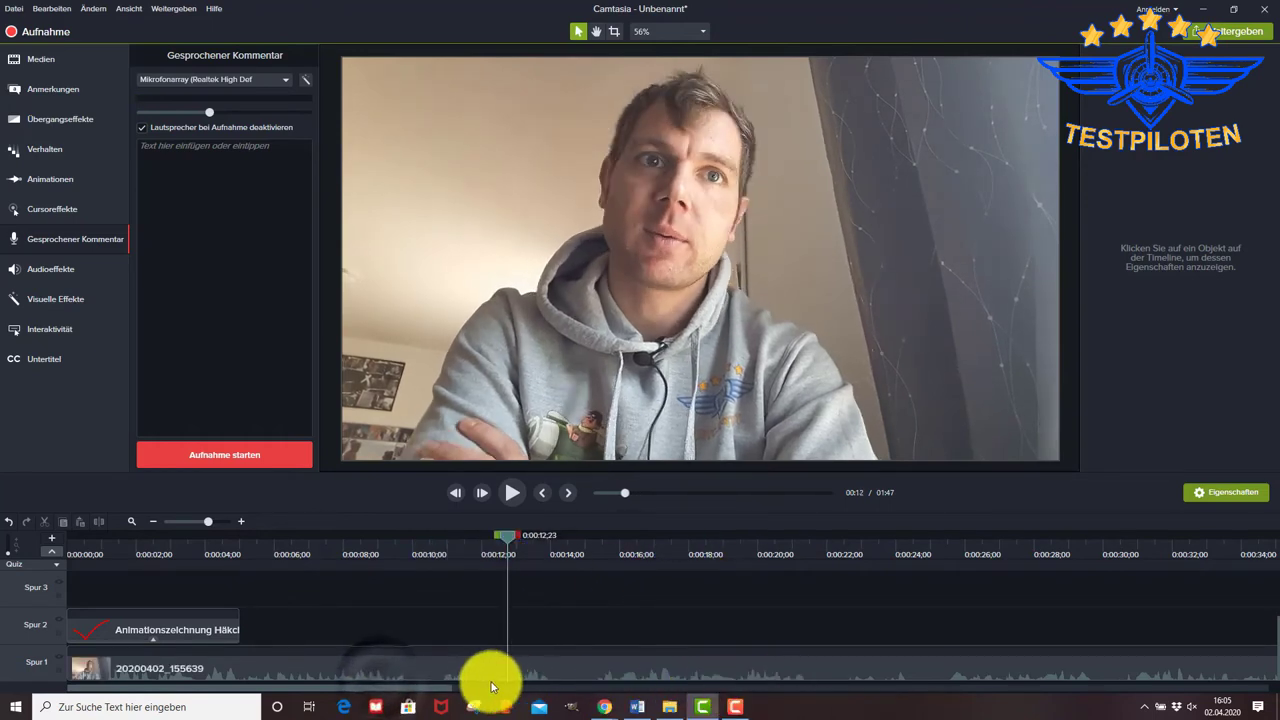
{"action": "left_click_drag", "start_coordinate": [443, 686], "coordinate": [1257, 686]}
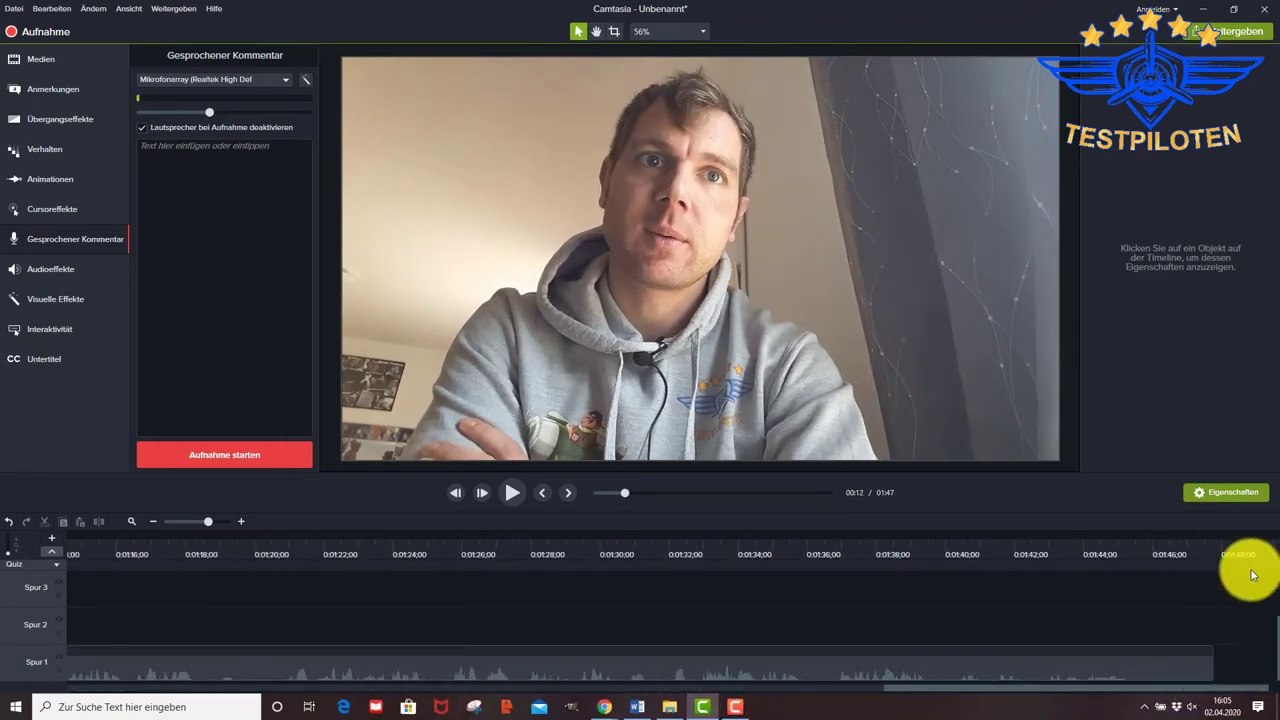
{"action": "left_click", "coordinate": [1160, 549]}
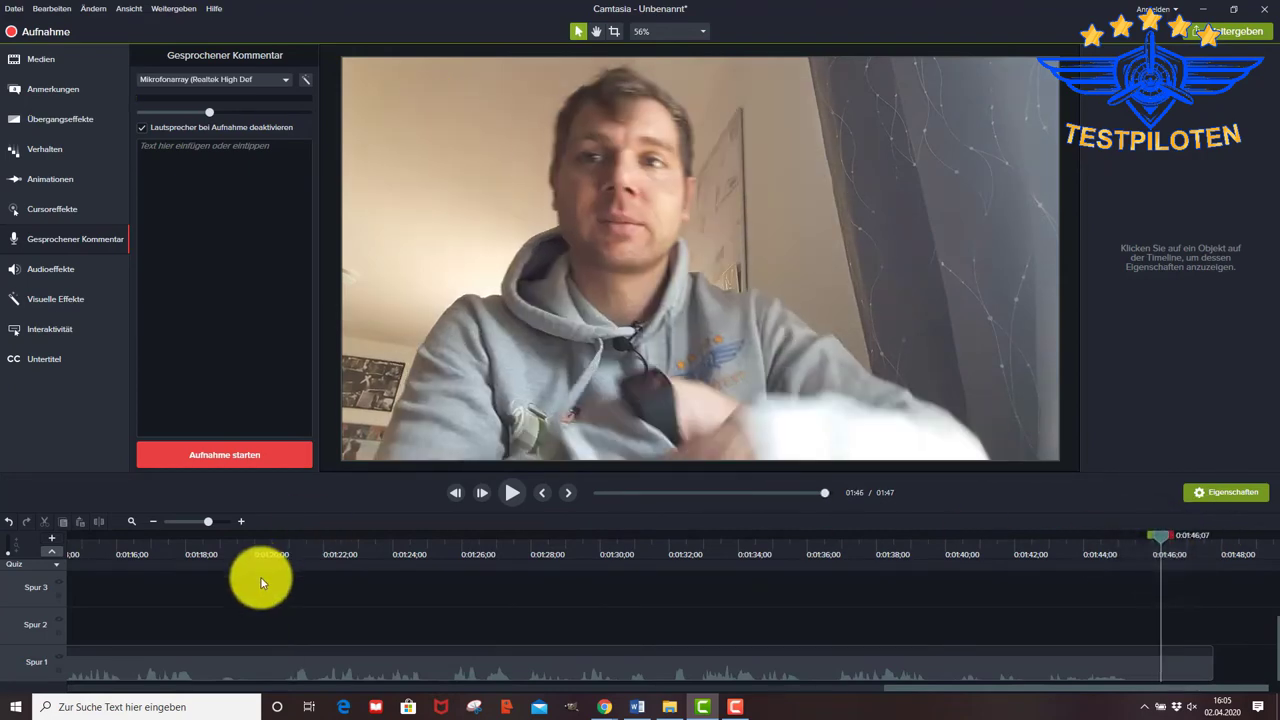
{"action": "left_click", "coordinate": [234, 455]}
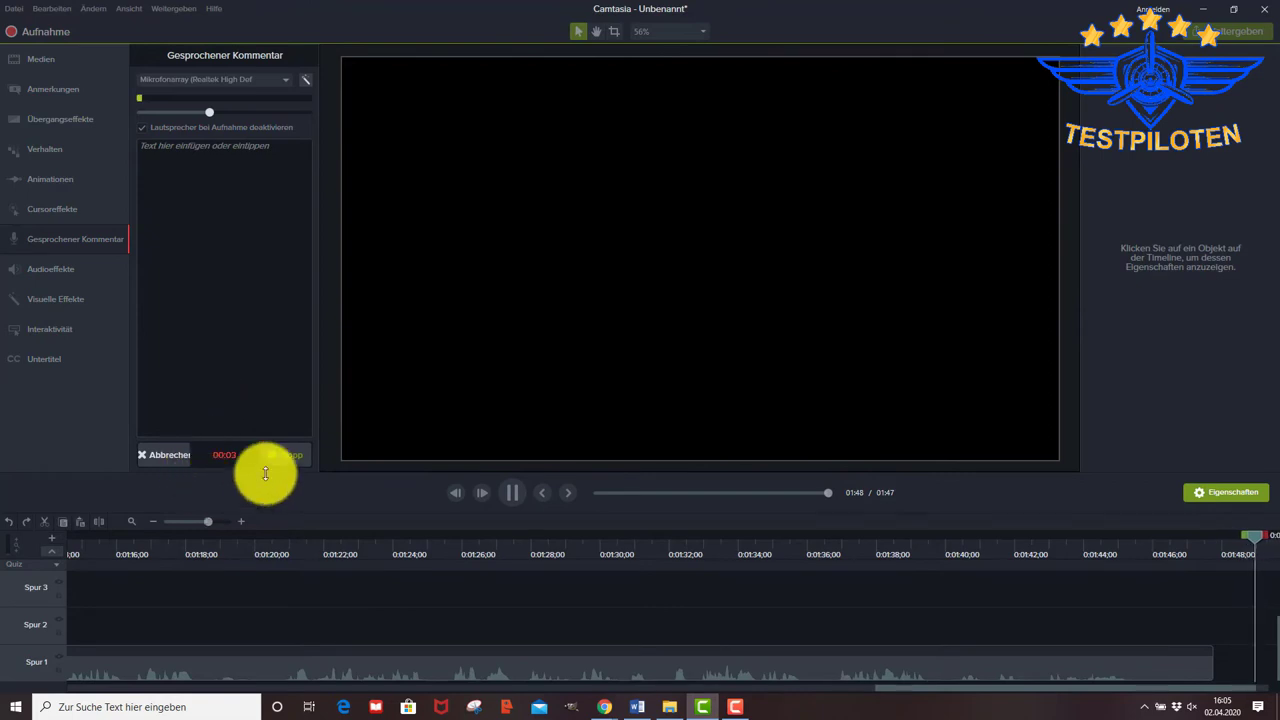
{"action": "left_click", "coordinate": [281, 457]}
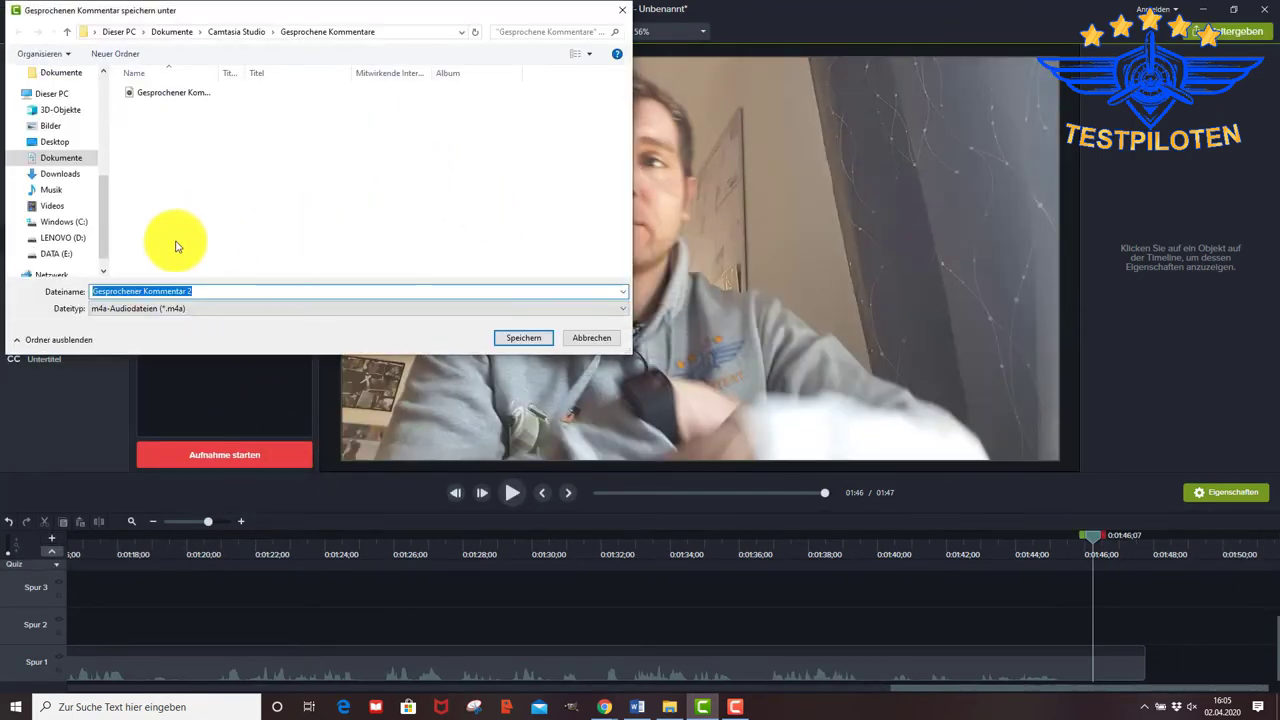
{"action": "left_click", "coordinate": [526, 340]}
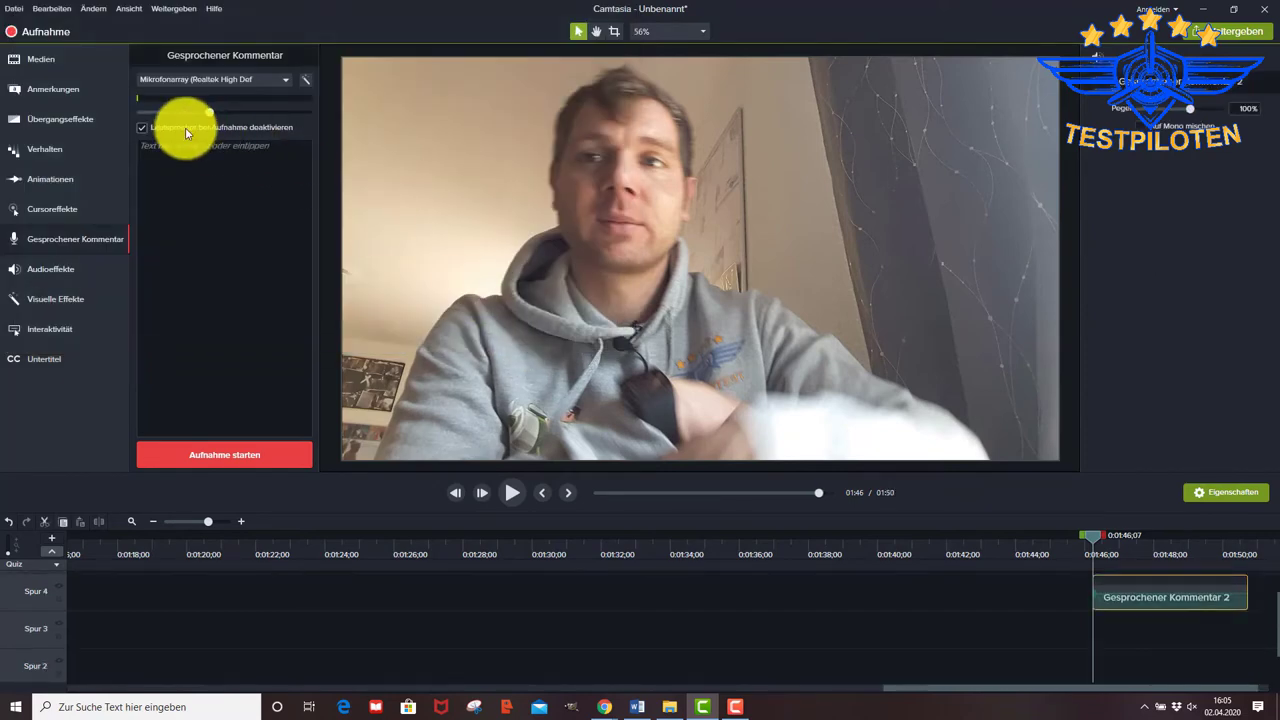
Move the recorded narration clip to Spur 2 at 0:01:35;25 and delete it from the timeline
{"action": "left_click_drag", "start_coordinate": [1200, 597], "coordinate": [757, 632]}
{"action": "right_click", "coordinate": [717, 630]}
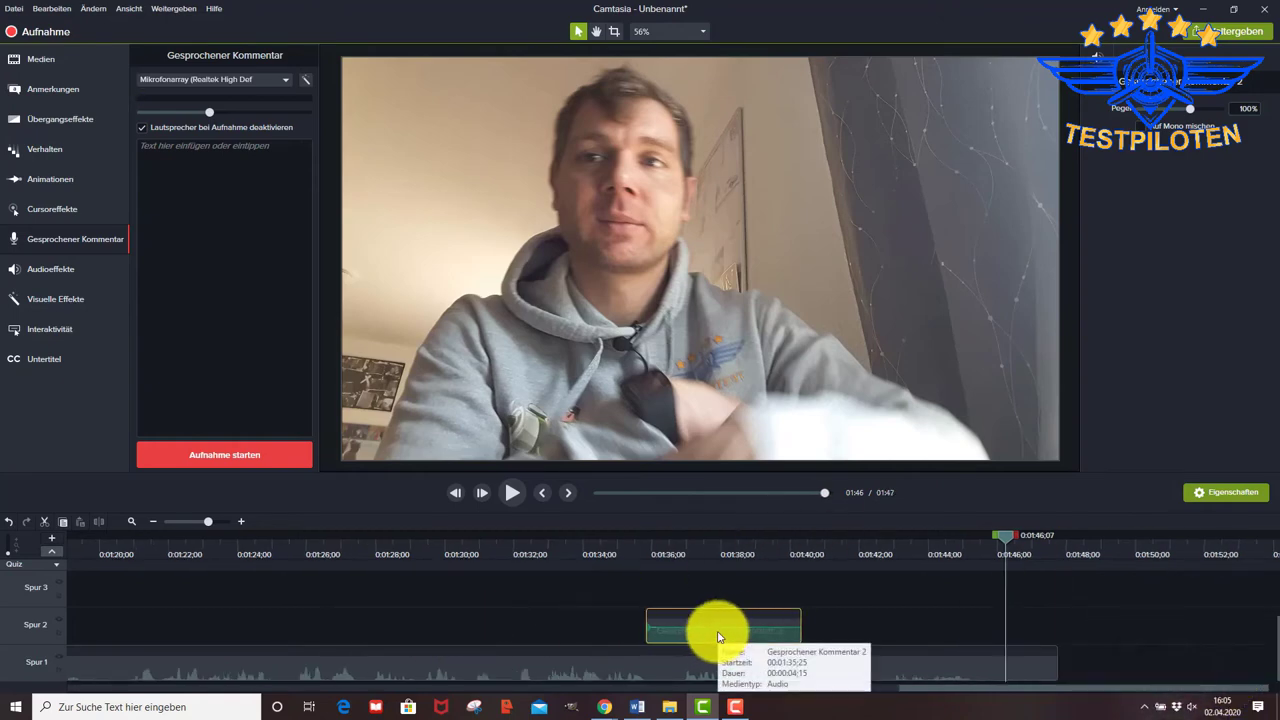
{"action": "key", "text": "Delete"}
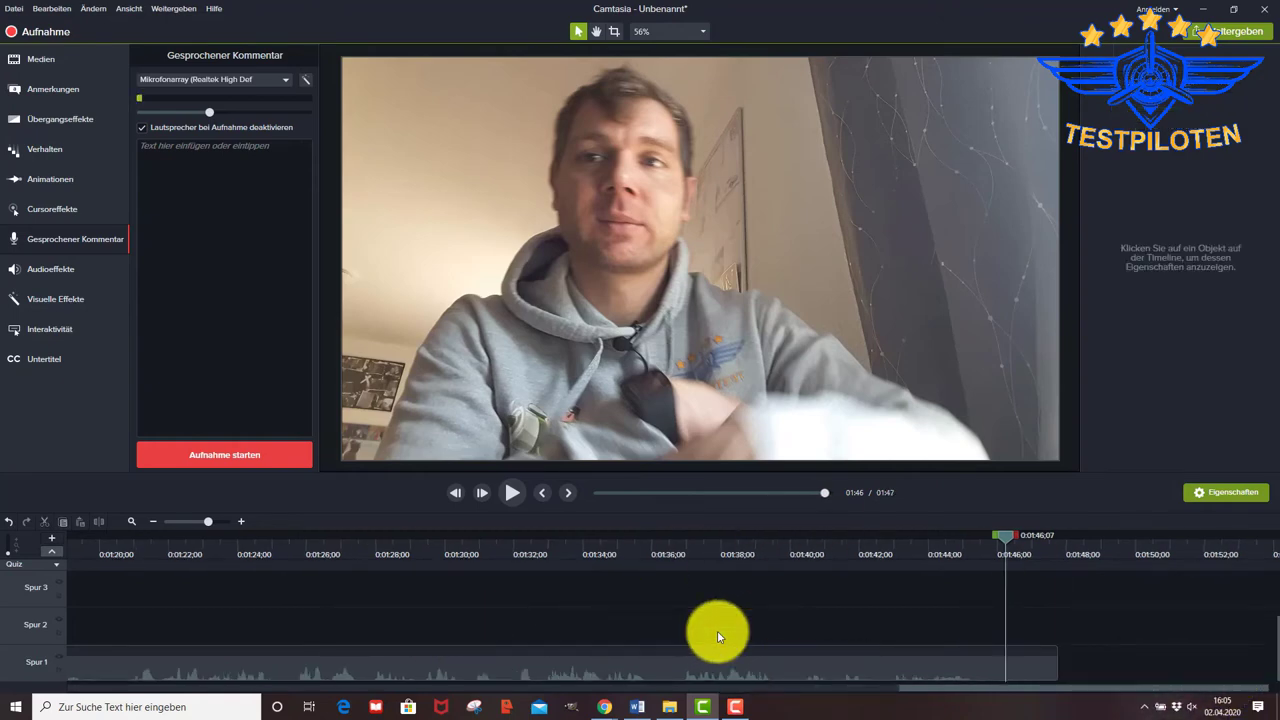
Set the playhead to 0:00:46;10, apply the Clipgeschwindigkeit effect to the video on Spur 1 and show its audio properties
{"action": "left_click", "coordinate": [70, 270]}
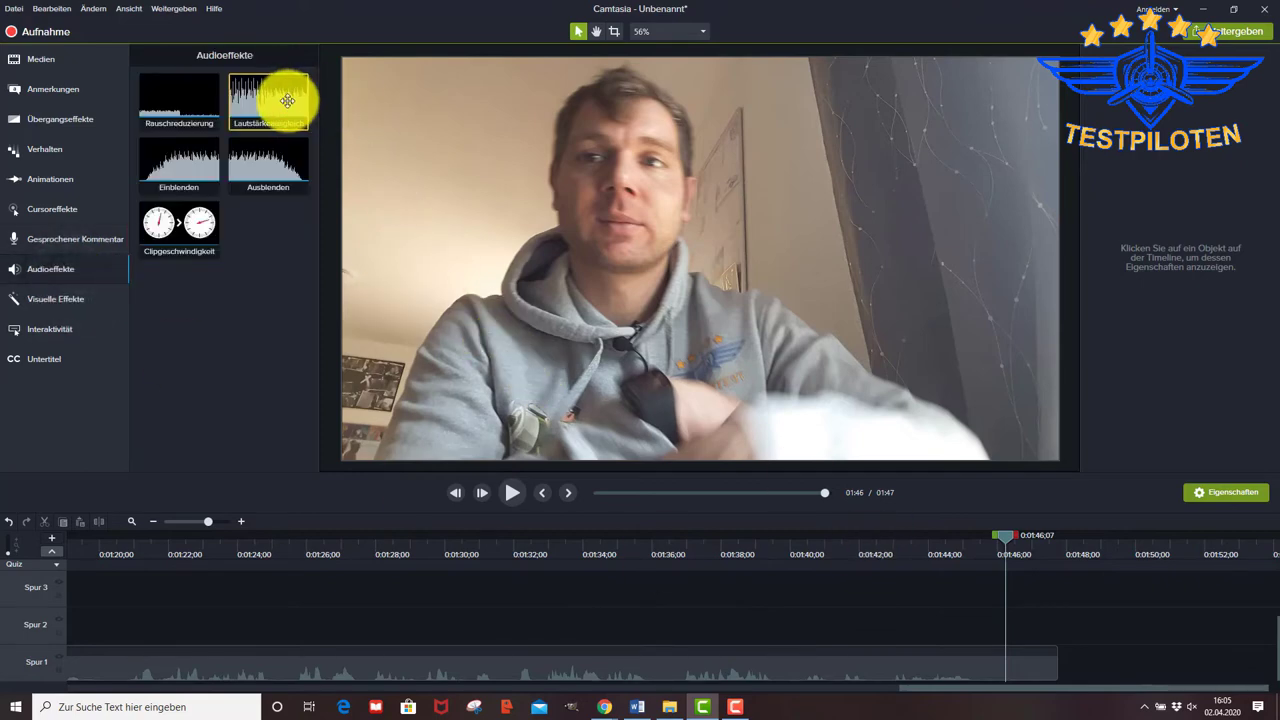
{"action": "left_click_drag", "start_coordinate": [1008, 537], "coordinate": [5, 540]}
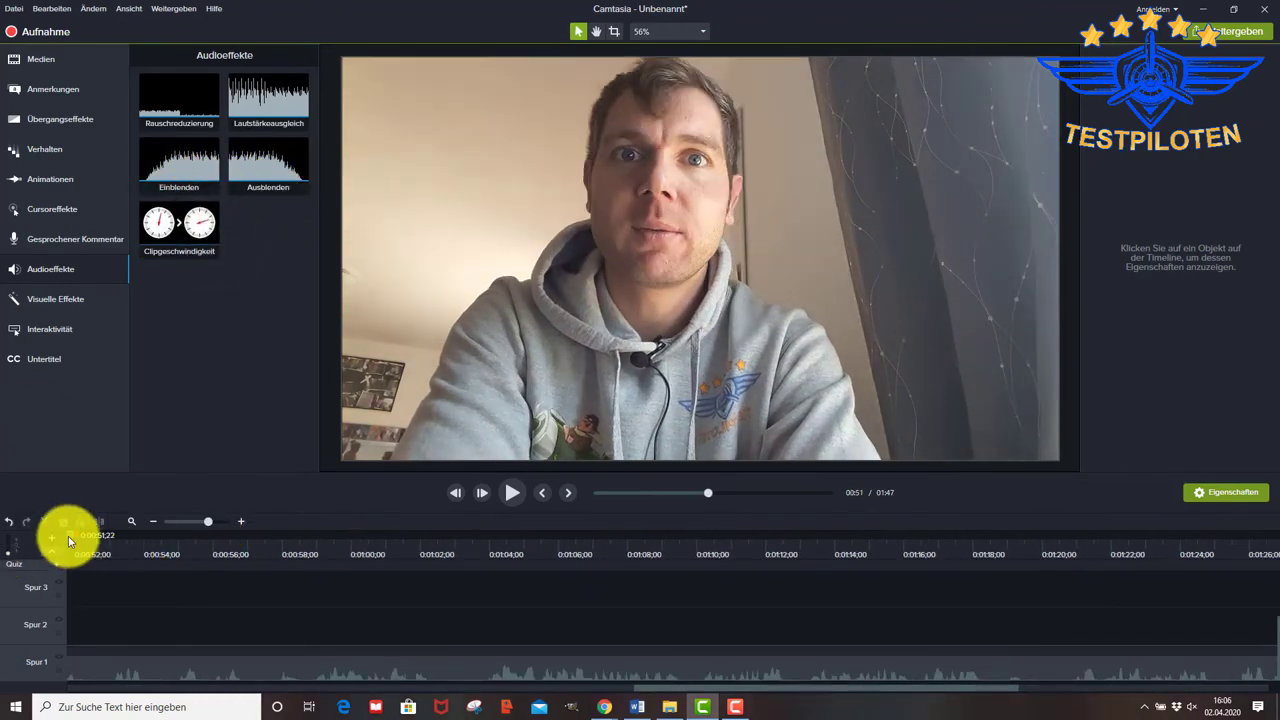
{"action": "left_click_drag", "start_coordinate": [68, 536], "coordinate": [11, 529]}
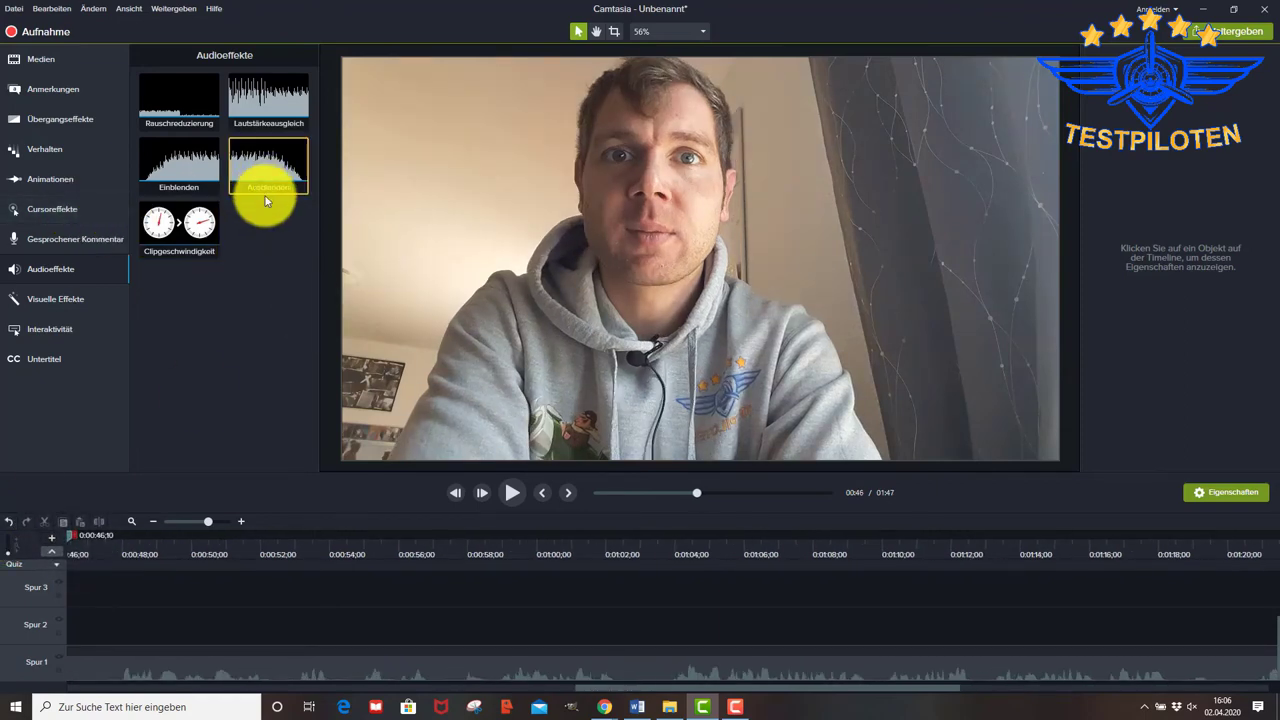
{"action": "left_click_drag", "start_coordinate": [177, 223], "coordinate": [326, 664]}
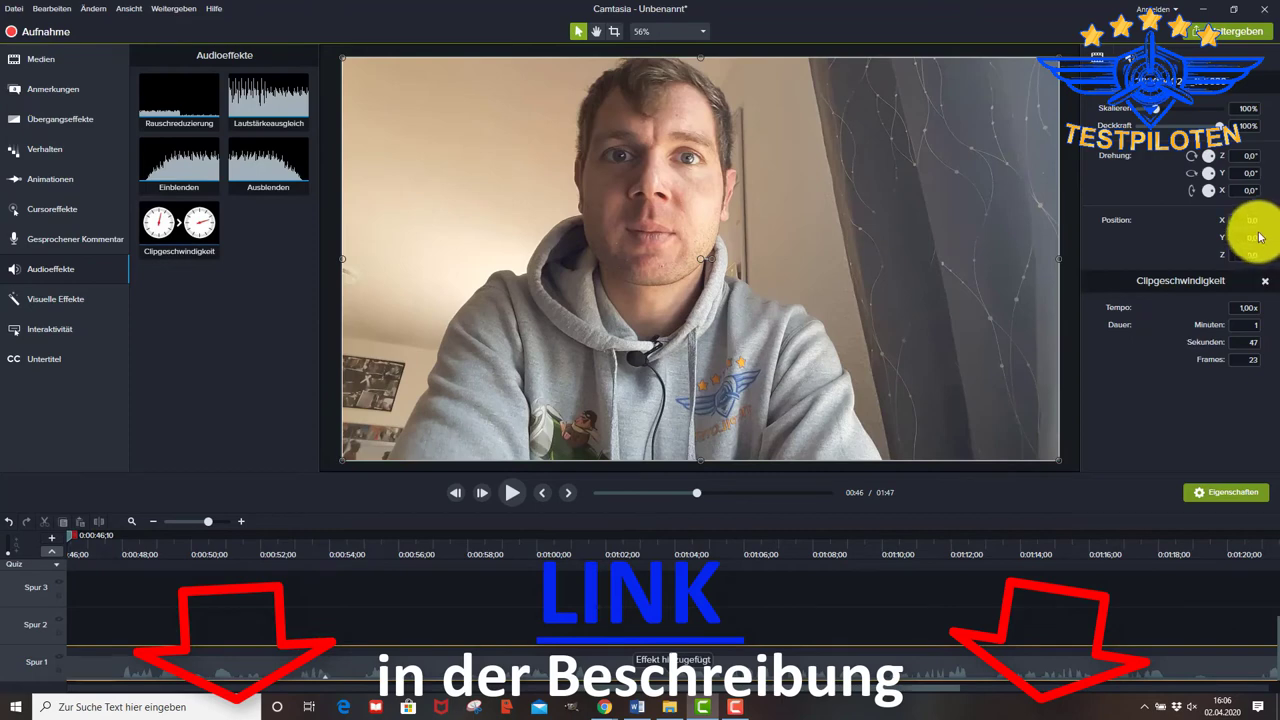
{"action": "left_click", "coordinate": [1128, 57]}
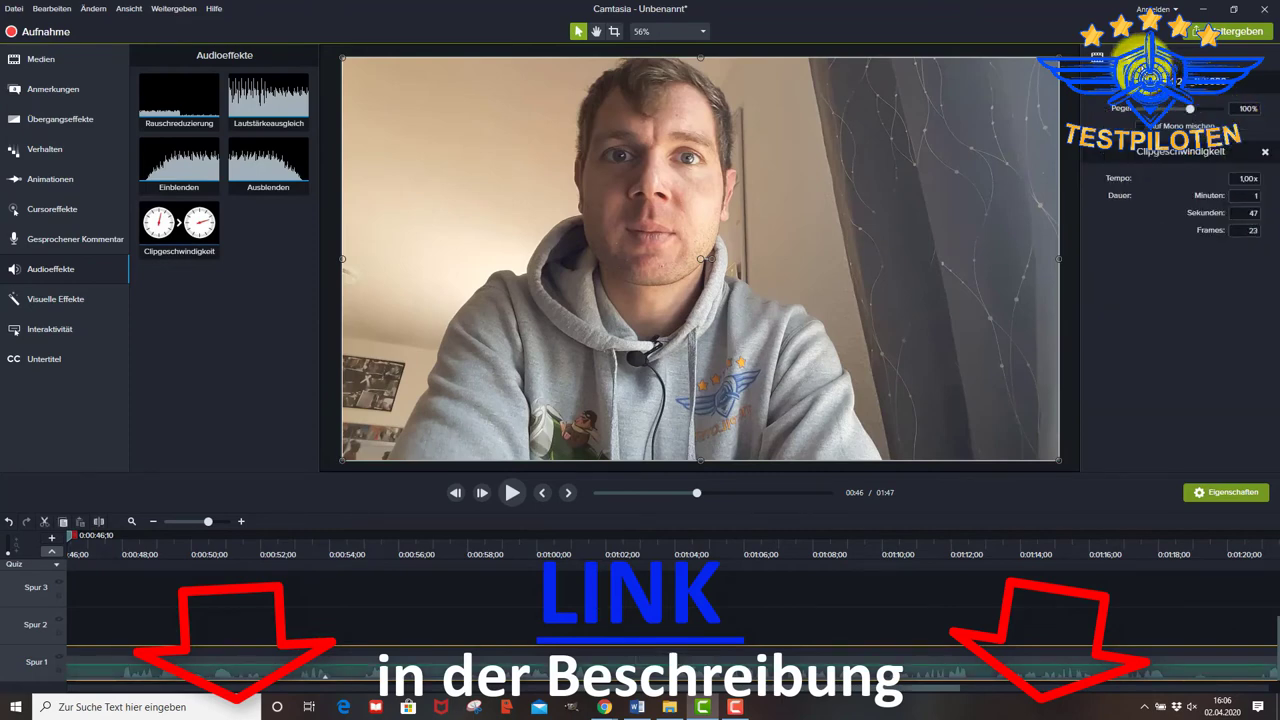
Look through the visual effects, the quiz options and the caption options, and return to the project's media clips
{"action": "left_click", "coordinate": [1100, 57]}
{"action": "left_click", "coordinate": [1128, 57]}
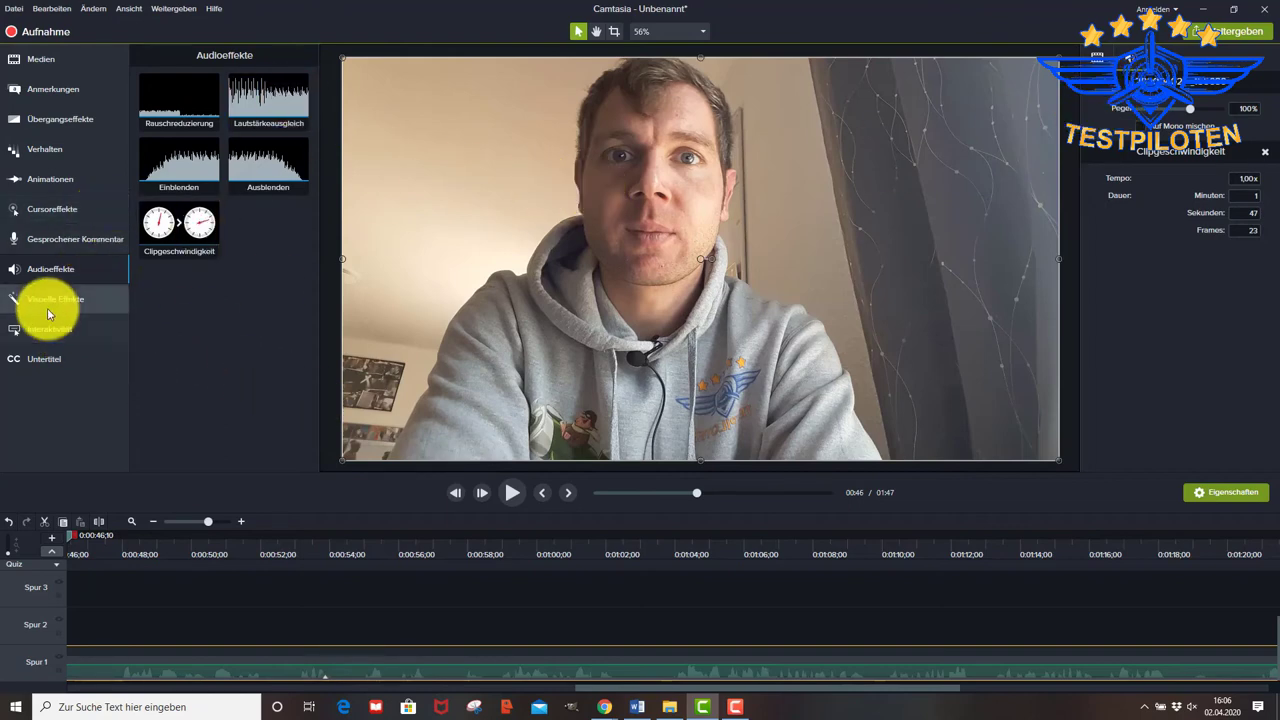
{"action": "left_click", "coordinate": [98, 301]}
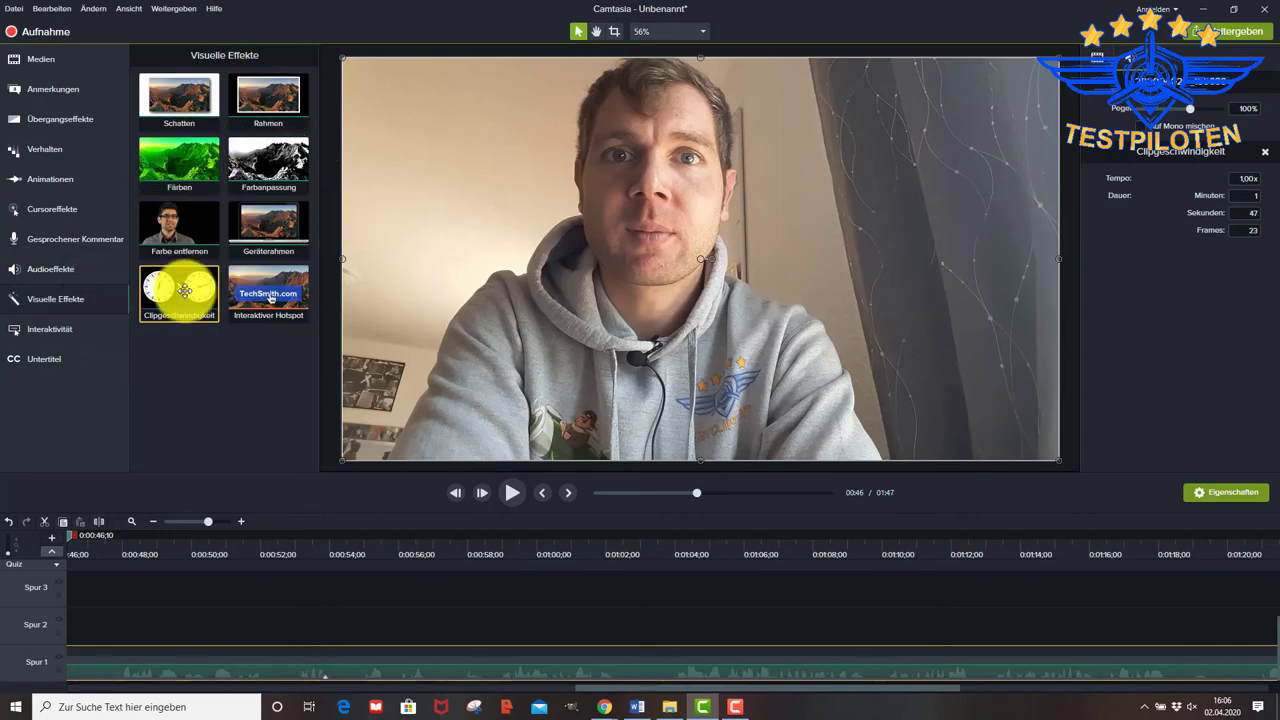
{"action": "left_click", "coordinate": [72, 337]}
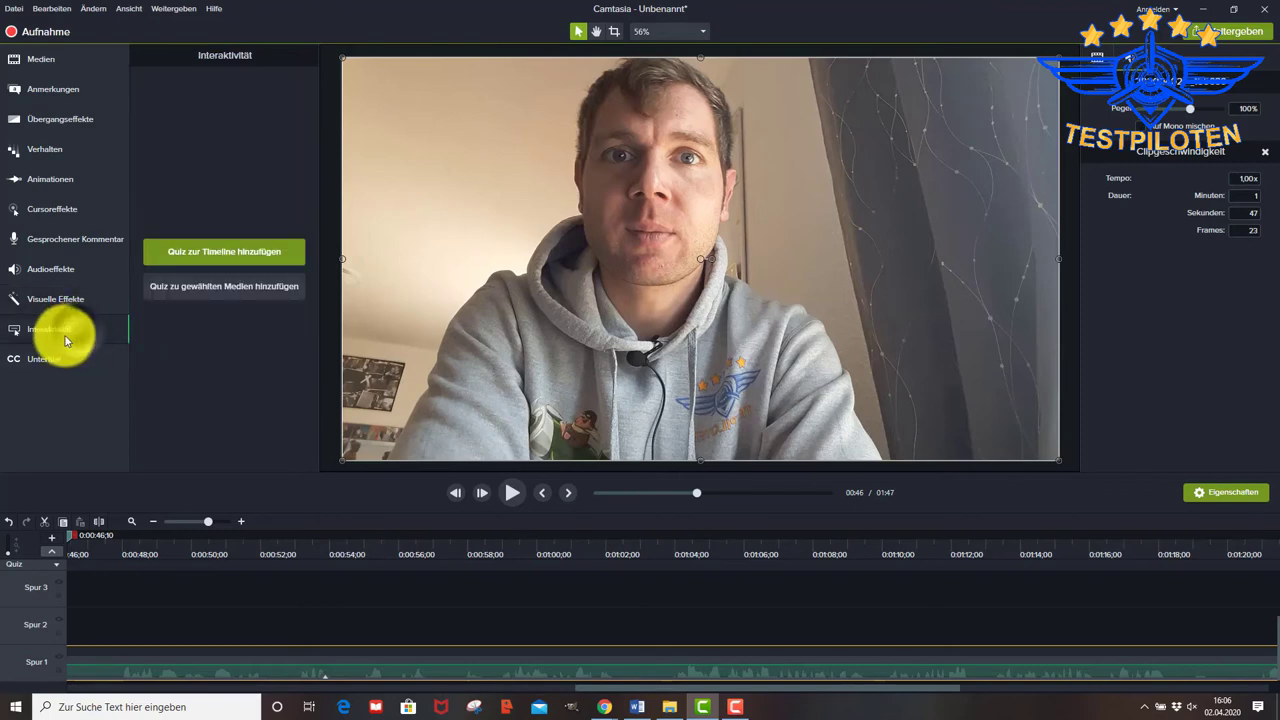
{"action": "left_click", "coordinate": [63, 357]}
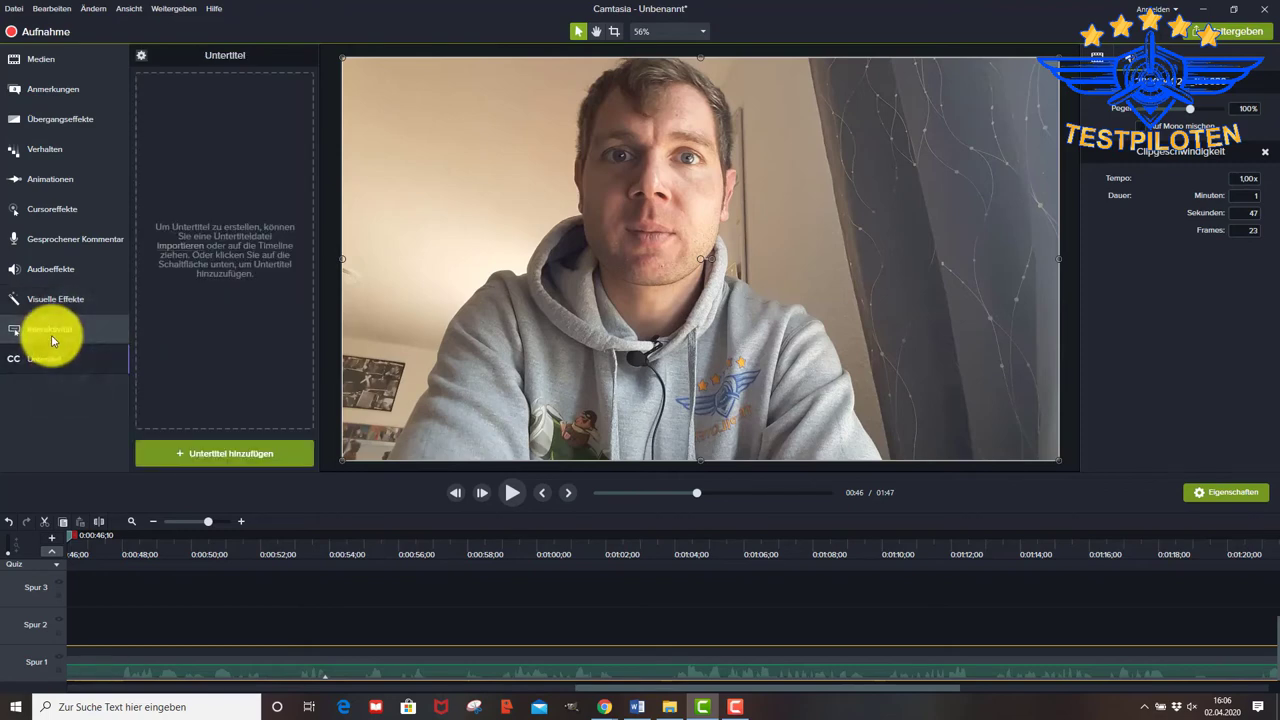
{"action": "left_click", "coordinate": [51, 334]}
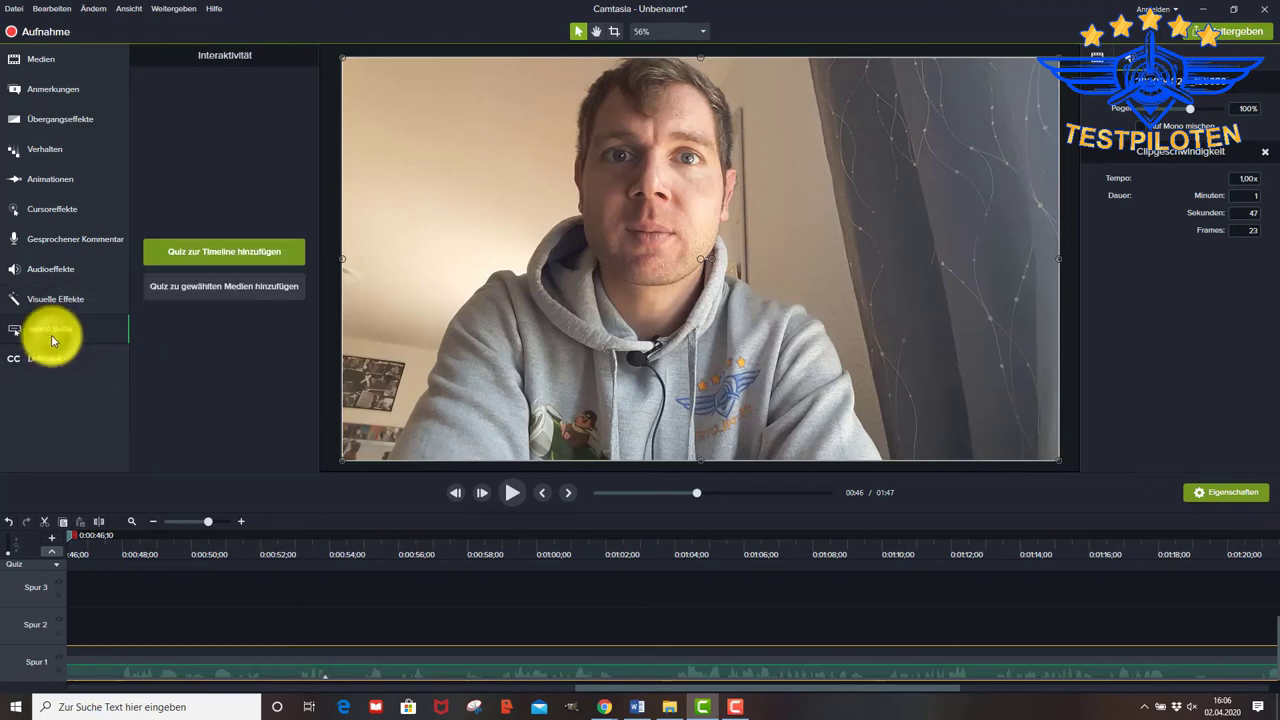
{"action": "left_click", "coordinate": [30, 62]}
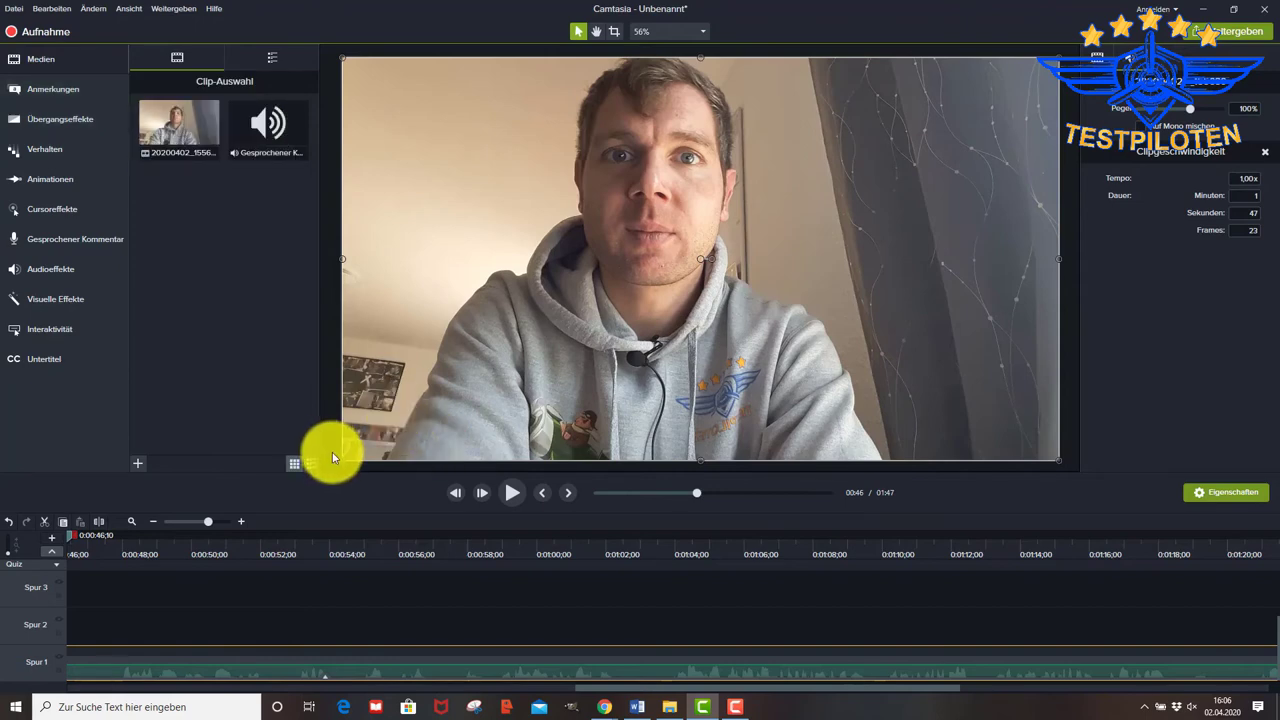
Delete the animated check mark drawing at the start of Spur 2
{"action": "left_click_drag", "start_coordinate": [665, 690], "coordinate": [86, 666]}
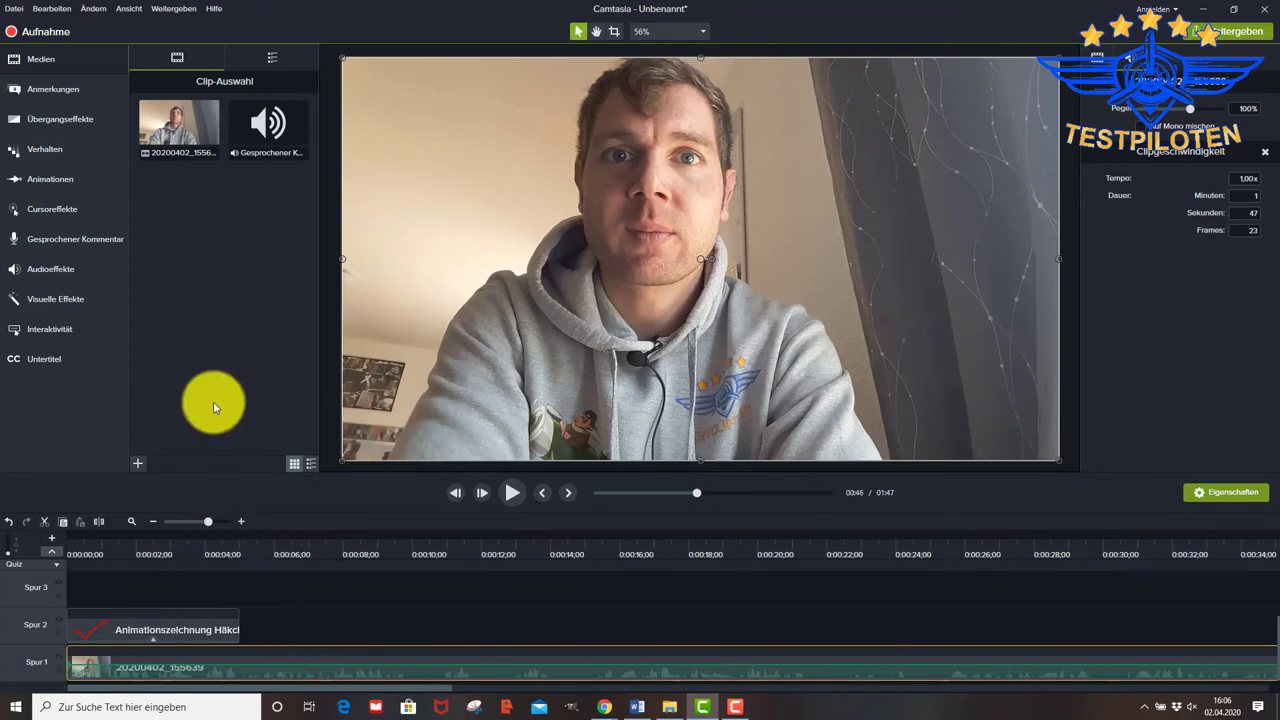
{"action": "left_click_drag", "start_coordinate": [193, 634], "coordinate": [203, 598]}
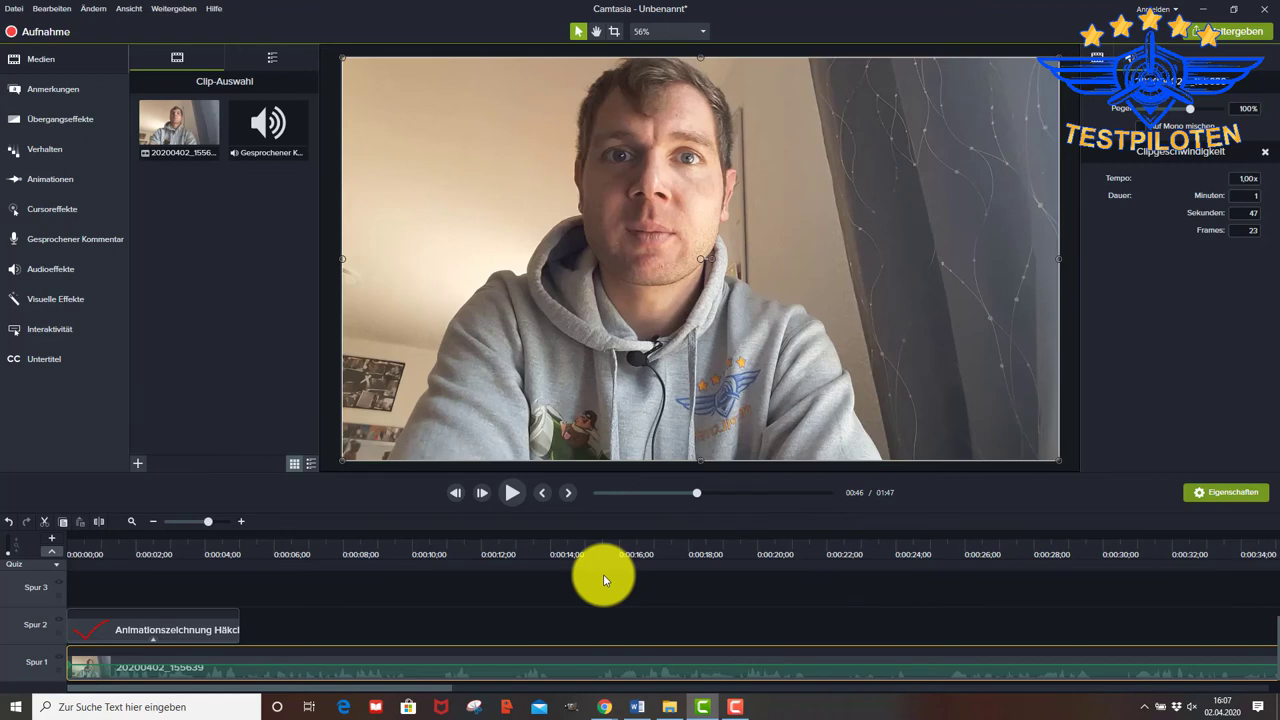
{"action": "left_click", "coordinate": [163, 625]}
{"action": "key", "text": "Delete"}
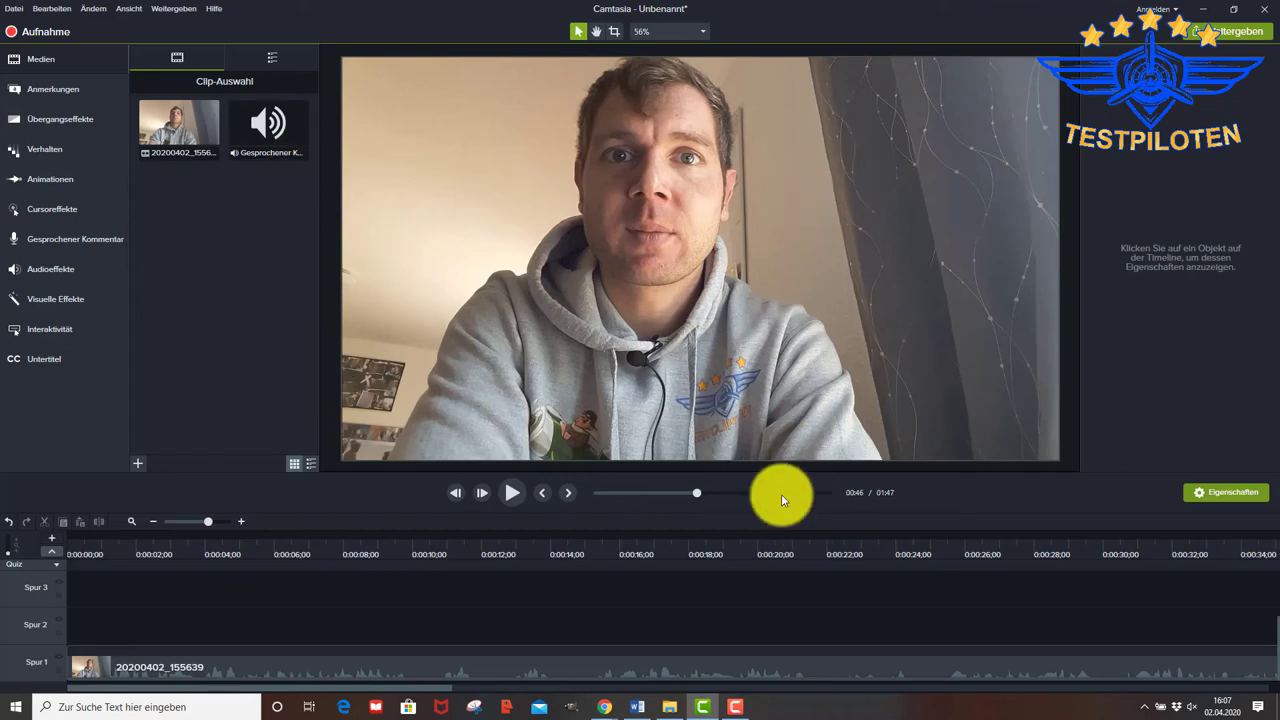
{"action": "left_click", "coordinate": [731, 710]}
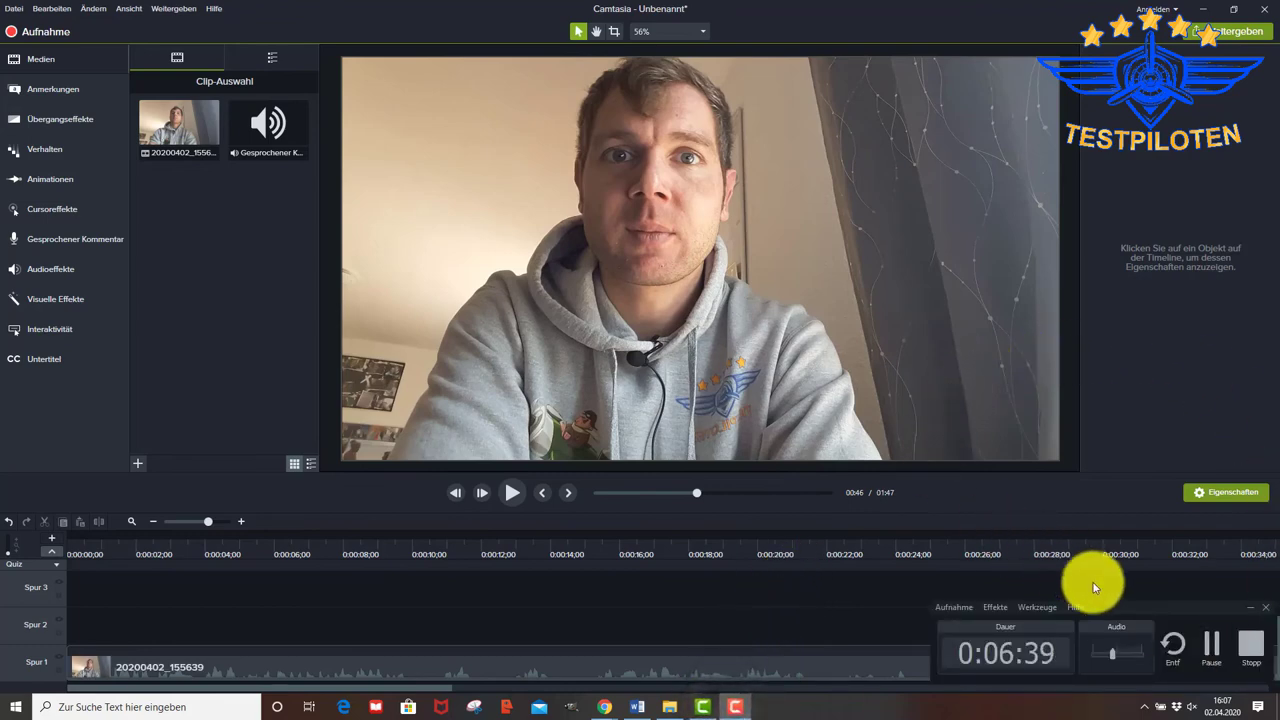